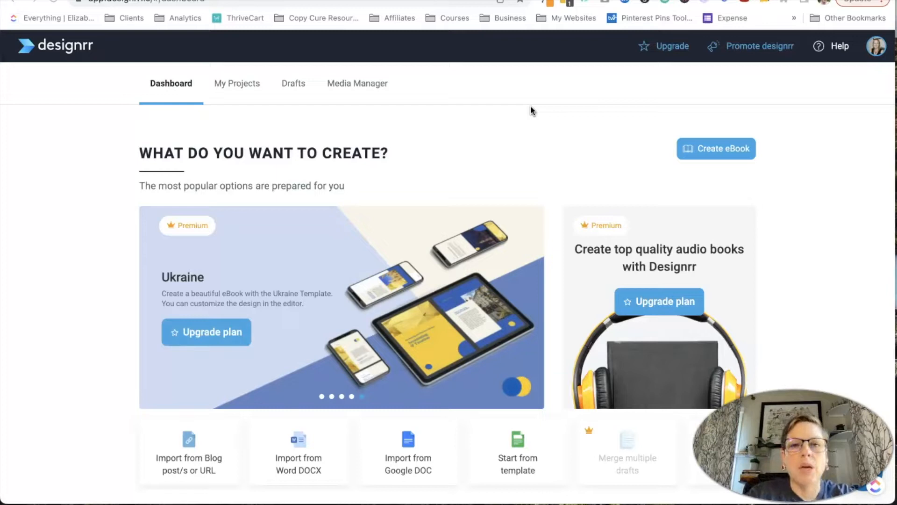
# Copy the web address of the Blogger Breakthrough post on getting started with Canva and finding the best elements.
pyautogui.click(567, 41)
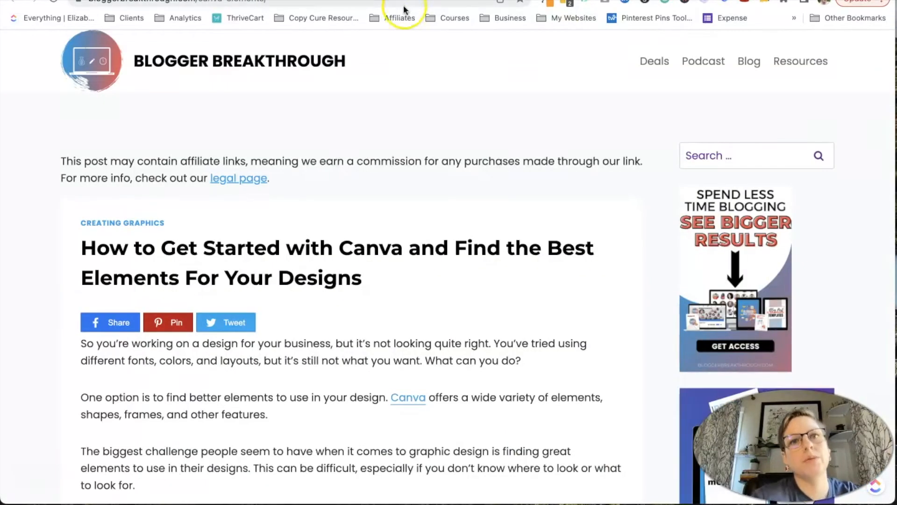
pyautogui.click(399, 1)
pyautogui.press('super+c')
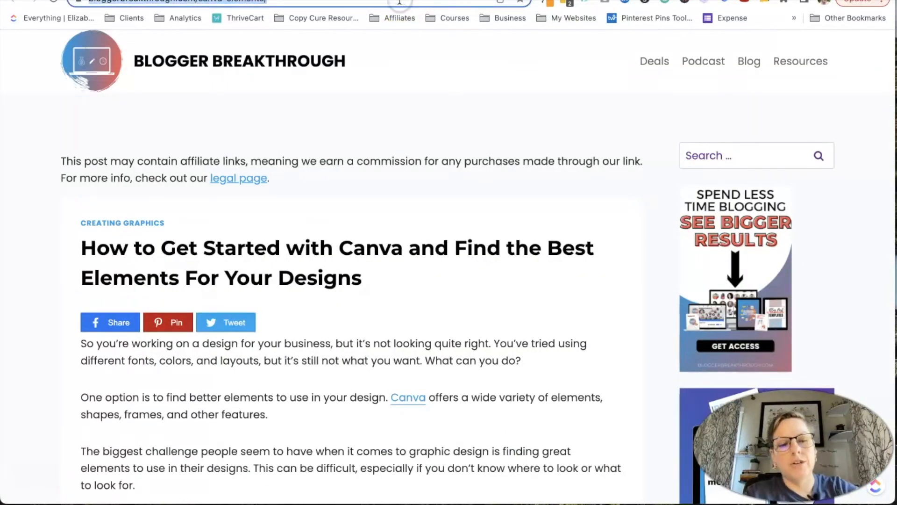
# Review the Canva blog post's sections and images down to its Bottom Line section.
pyautogui.scroll(-3, 463, 276)
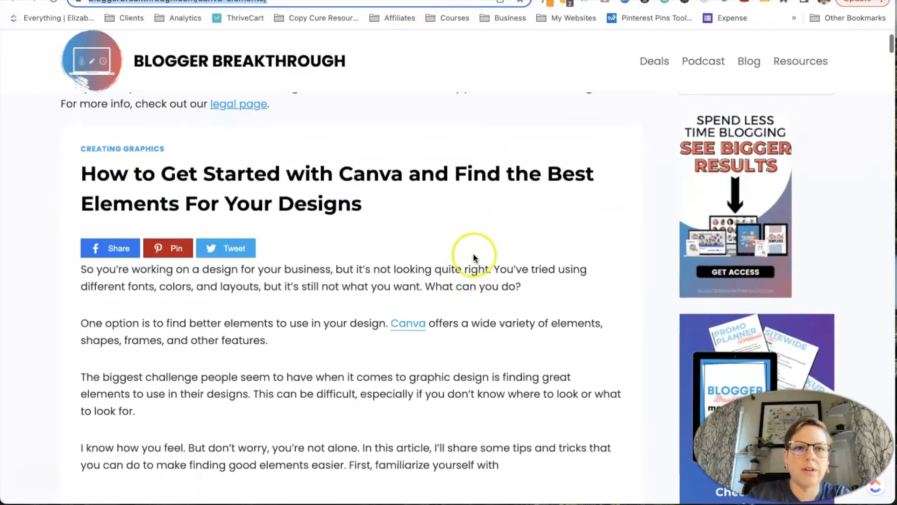
pyautogui.scroll(-10, 473, 256)
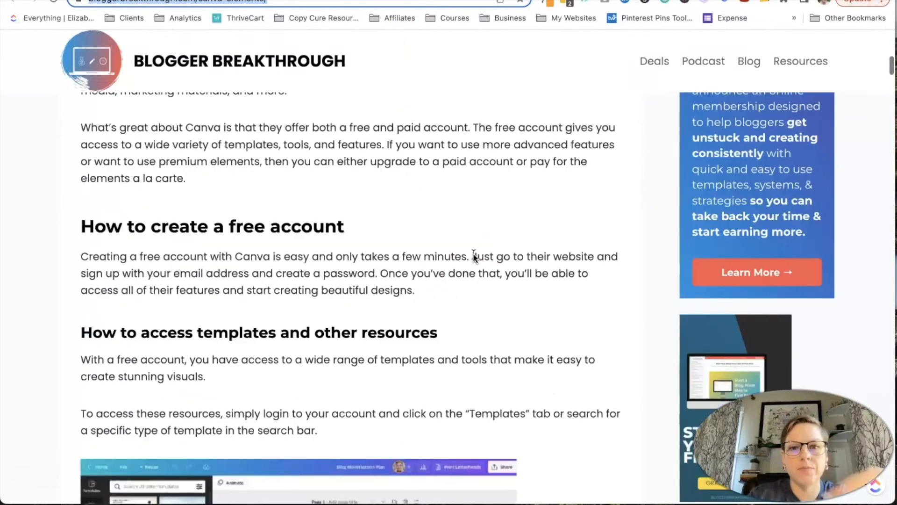
pyautogui.scroll(-20, 473, 256)
pyautogui.scroll(-20, 475, 238)
pyautogui.scroll(-20, 475, 236)
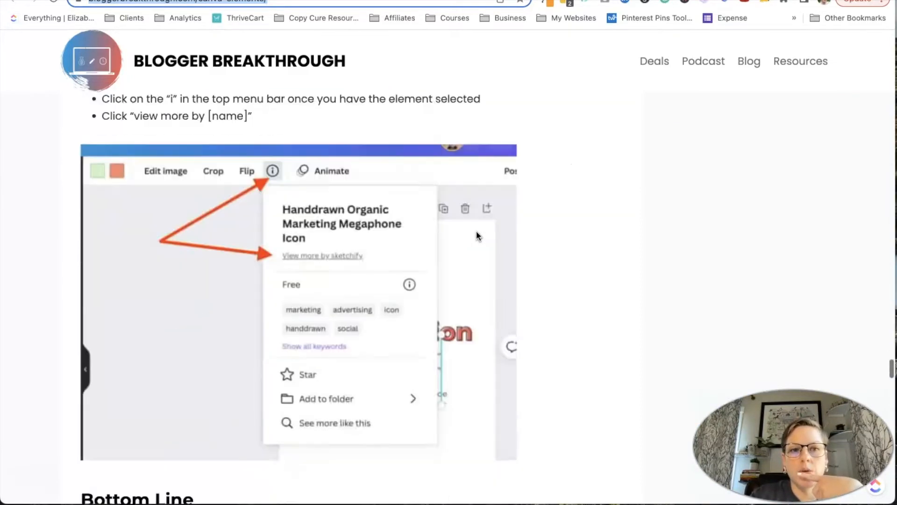
pyautogui.scroll(-4, 475, 231)
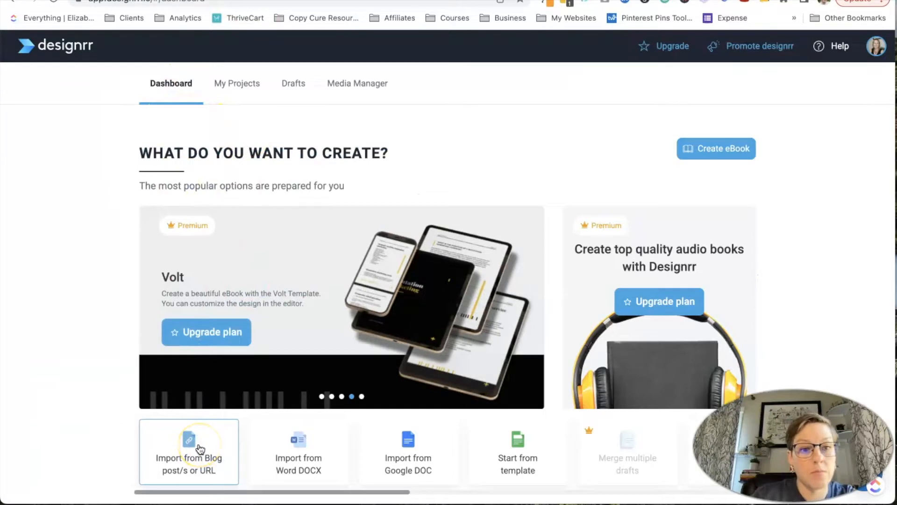
# Switch to Designrr, import the copied blog post by its URL and continue without tags to the template selection.
pyautogui.click(199, 448)
pyautogui.click(305, 316)
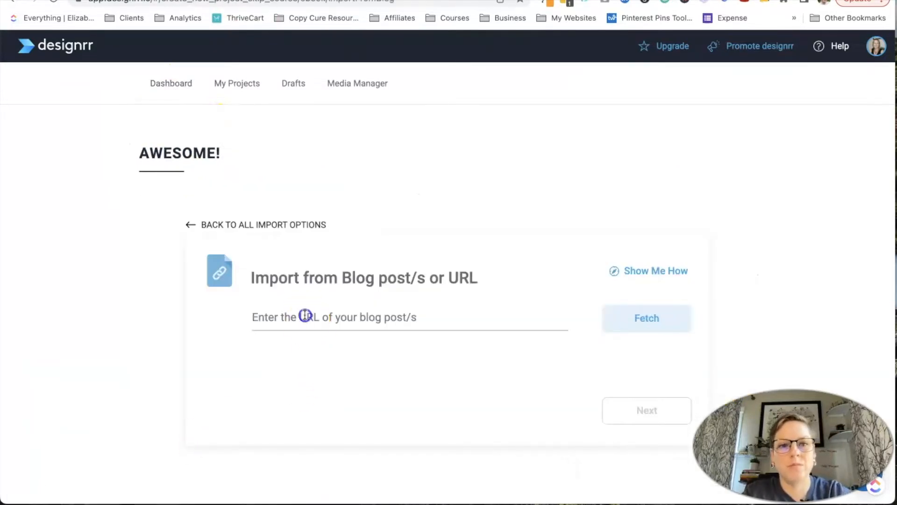
pyautogui.press('super+v')
pyautogui.click(650, 317)
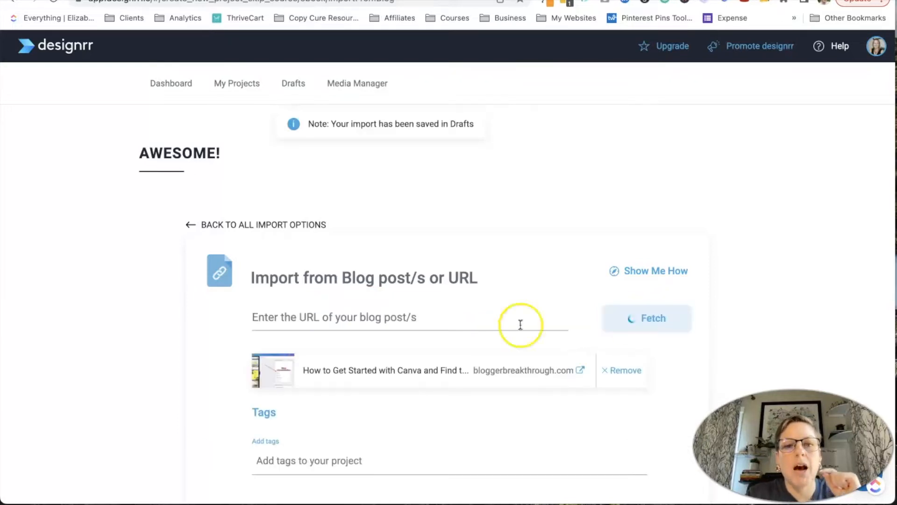
pyautogui.scroll(-1, 436, 335)
pyautogui.scroll(-2, 443, 313)
pyautogui.click(603, 453)
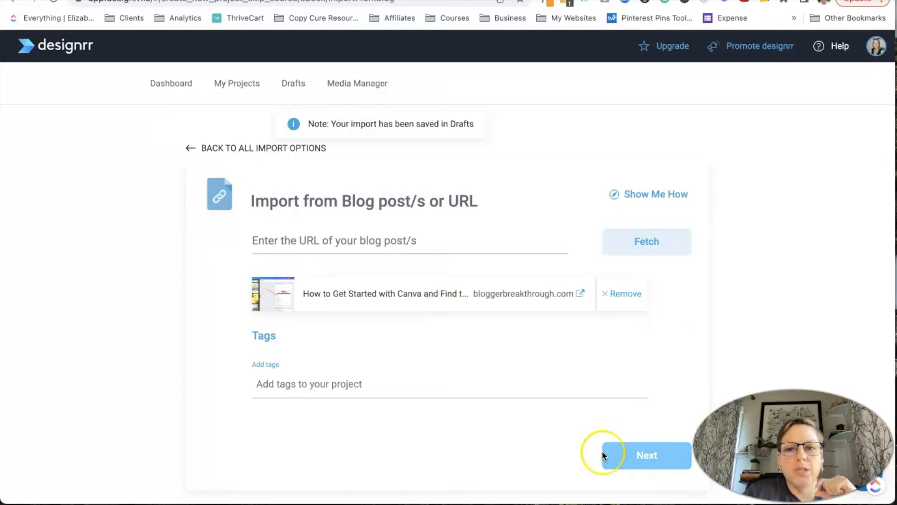
pyautogui.click(625, 459)
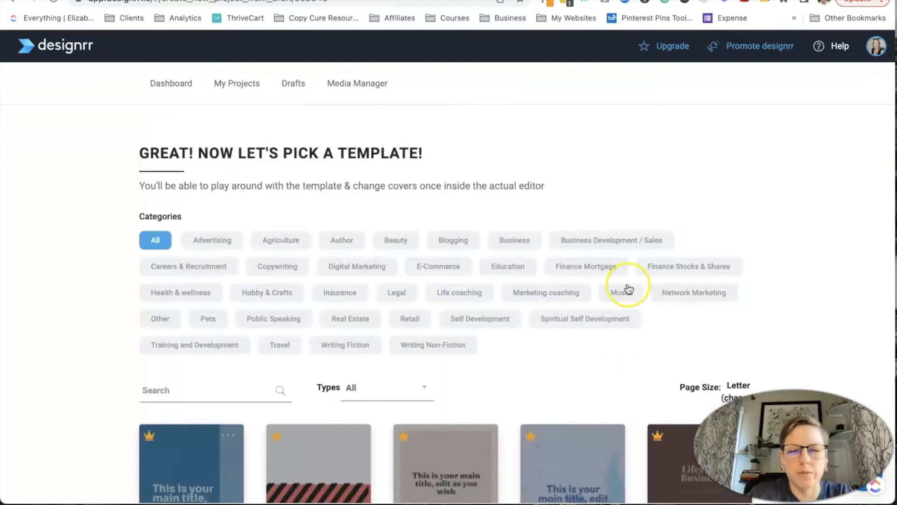
# Filter the ebook templates to the Standard type.
pyautogui.scroll(-4, 627, 288)
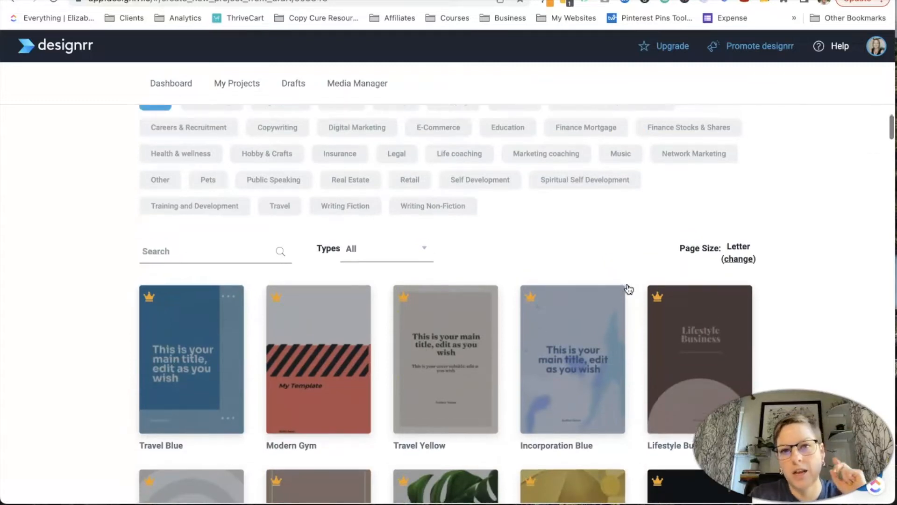
pyautogui.scroll(2, 629, 288)
pyautogui.scroll(-1, 629, 289)
pyautogui.scroll(-10, 628, 288)
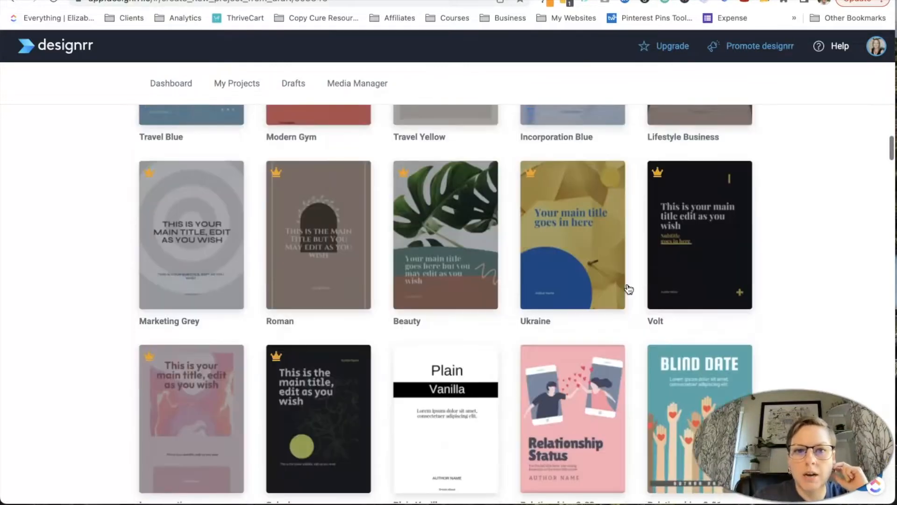
pyautogui.click(409, 240)
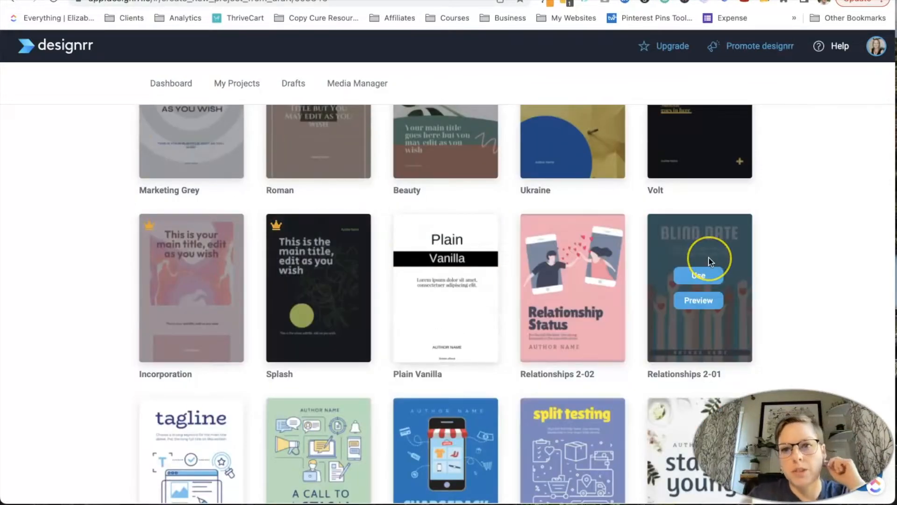
pyautogui.scroll(5, 696, 247)
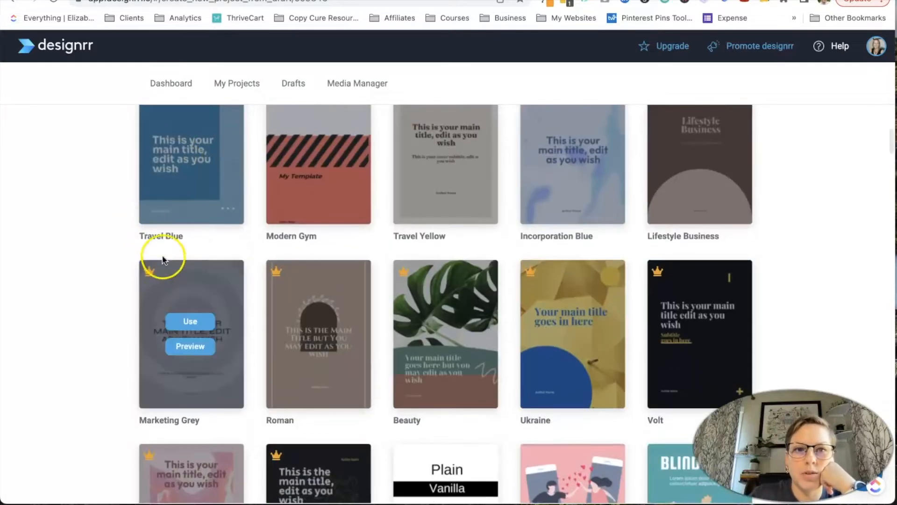
pyautogui.scroll(4, 187, 229)
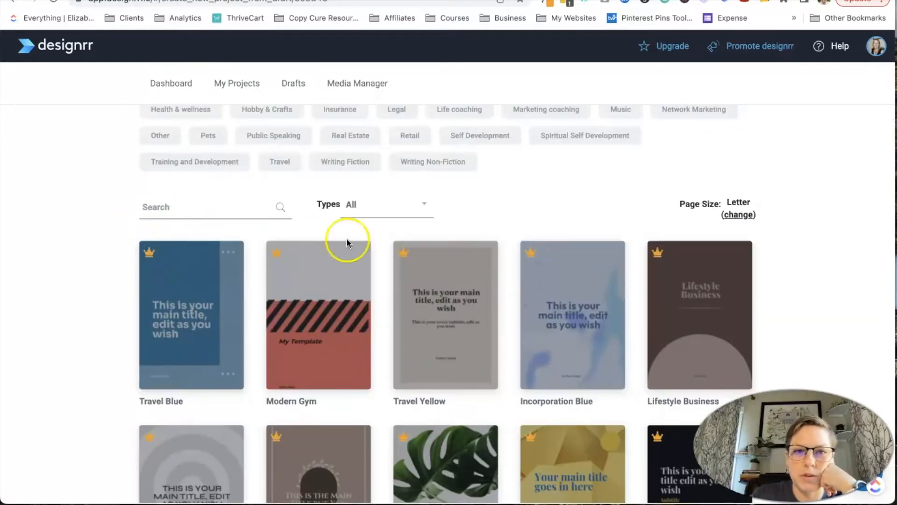
pyautogui.click(400, 201)
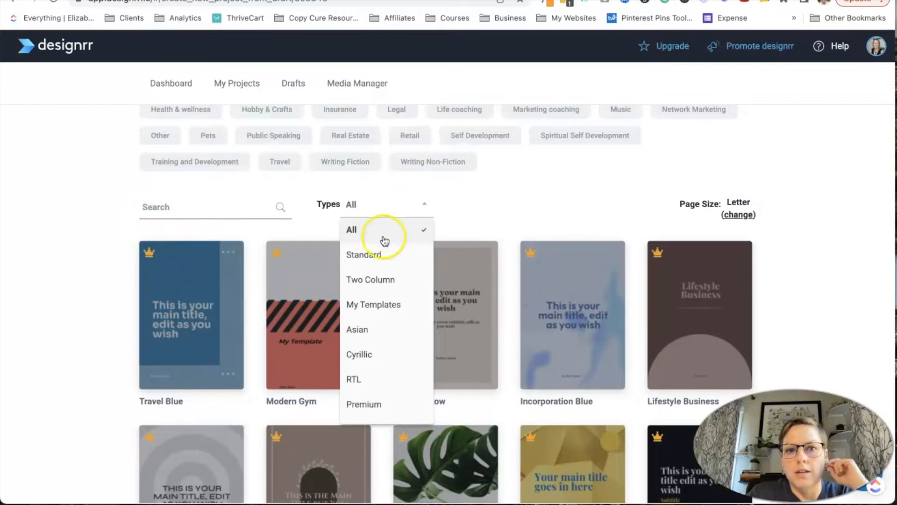
pyautogui.click(380, 251)
# Create the ebook with the Social Media Marketing 2-01 template, the one with the "Engagement" cover.
pyautogui.scroll(-3, 797, 286)
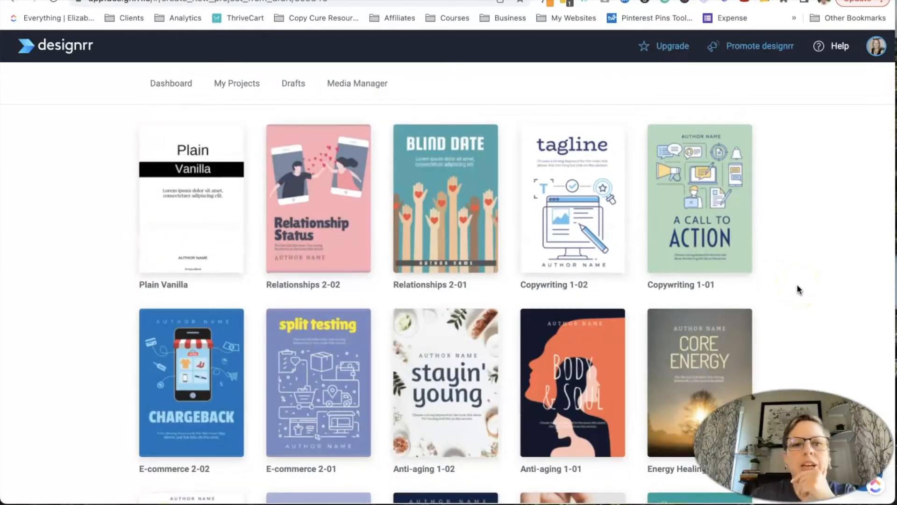
pyautogui.scroll(2, 799, 289)
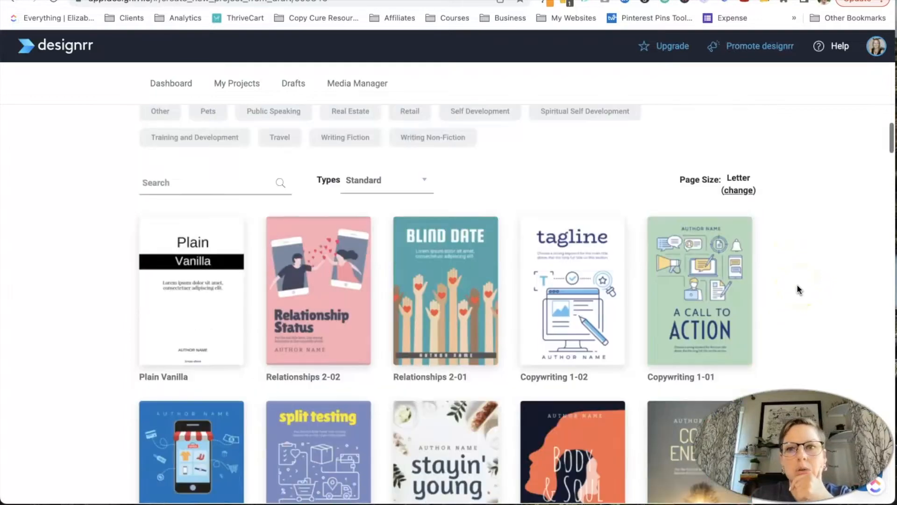
pyautogui.scroll(-4, 799, 289)
pyautogui.scroll(2, 799, 289)
pyautogui.scroll(-2, 799, 289)
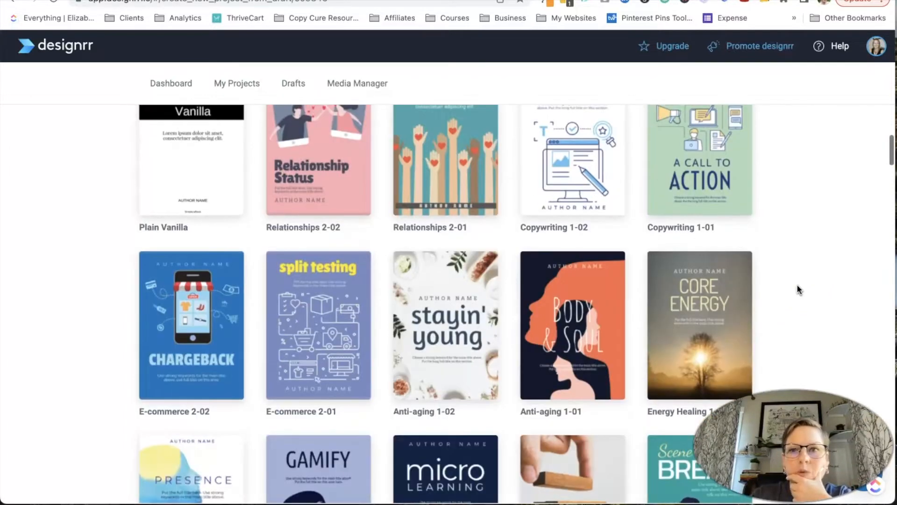
pyautogui.scroll(3, 799, 290)
pyautogui.scroll(-2, 799, 289)
pyautogui.scroll(-8, 798, 287)
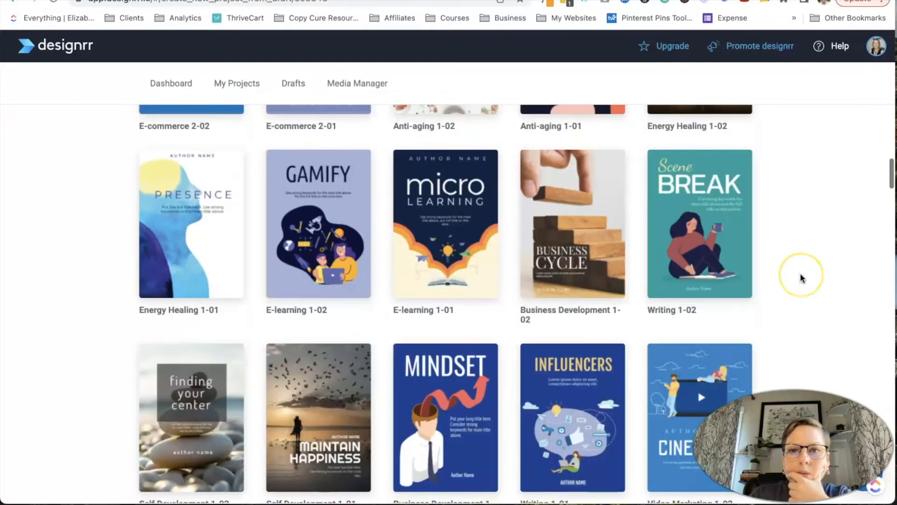
pyautogui.scroll(-6, 799, 276)
pyautogui.scroll(-10, 799, 276)
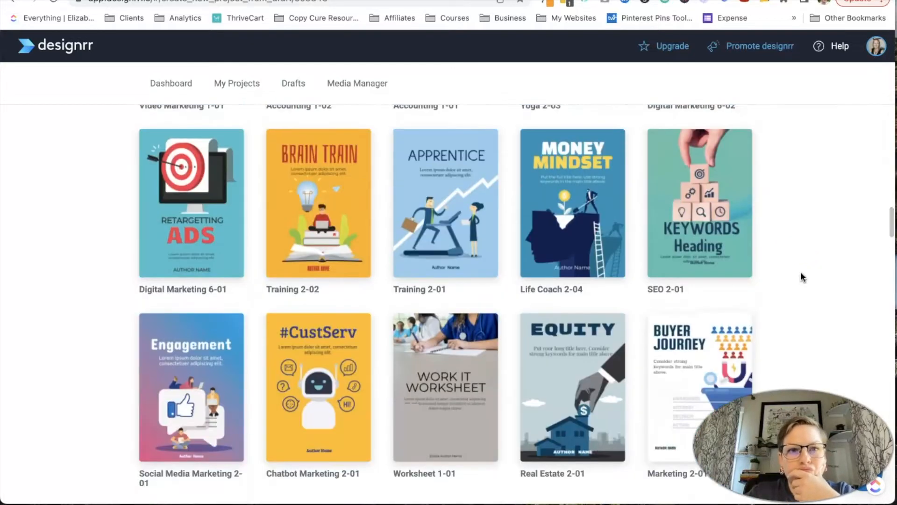
pyautogui.click(205, 223)
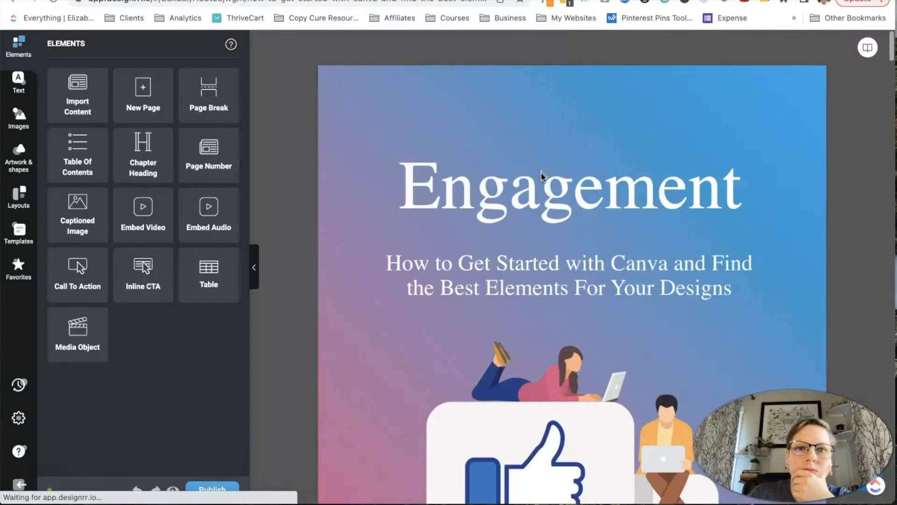
# Replace the "Engagement" heading on the cover page with "Canva Tips".
pyautogui.doubleClick(502, 190)
pyautogui.write('Canva Tips')
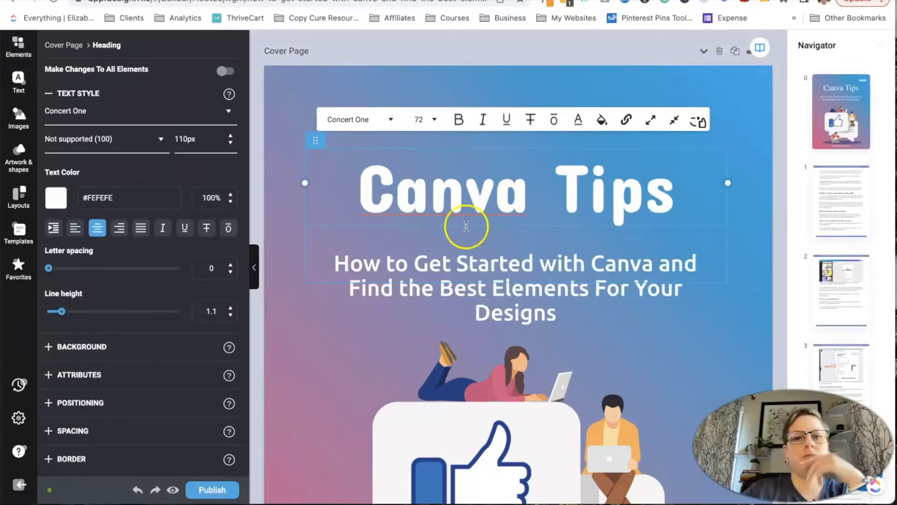
pyautogui.scroll(-10, 427, 267)
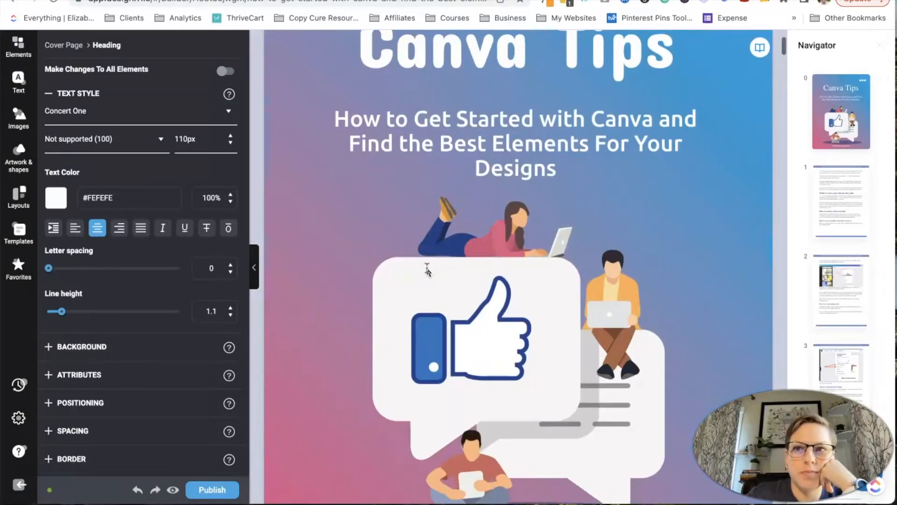
pyautogui.scroll(-3, 511, 180)
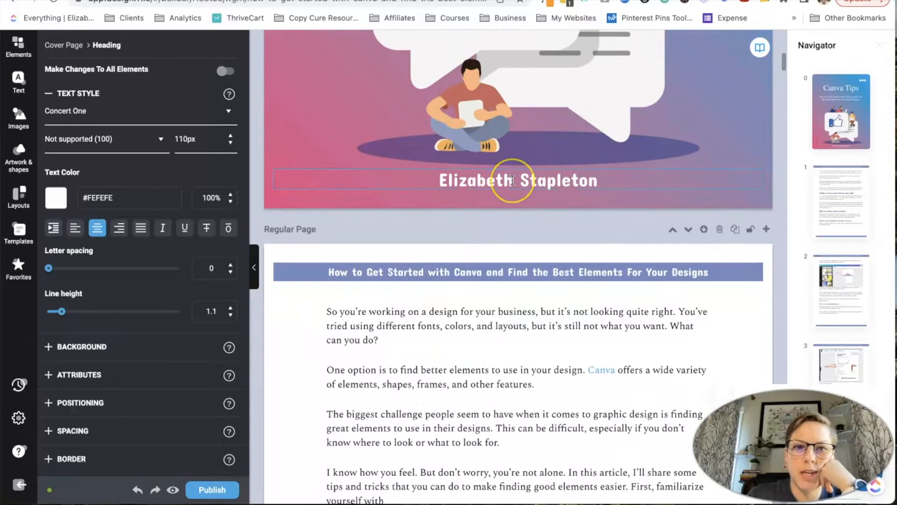
pyautogui.scroll(15, 542, 51)
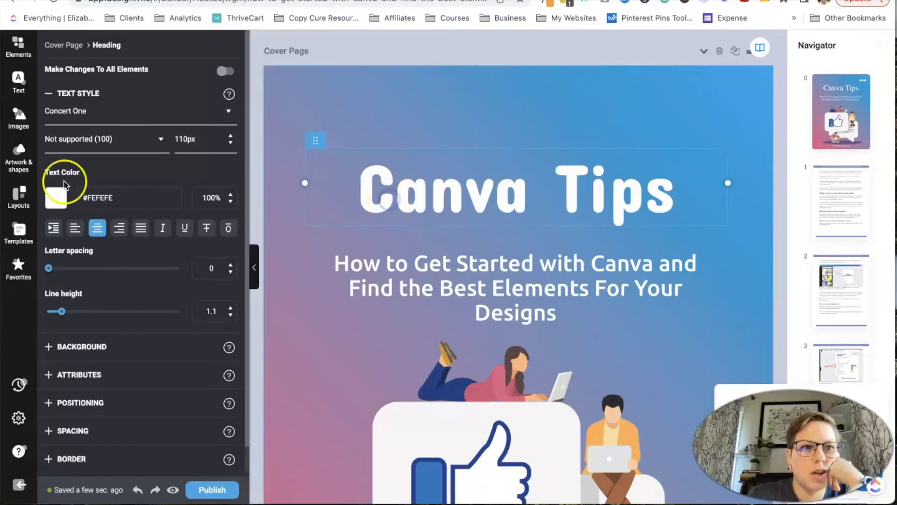
# Set the cover title's font to Archivo Black and reapply it with changes enabled for all elements.
pyautogui.click(90, 116)
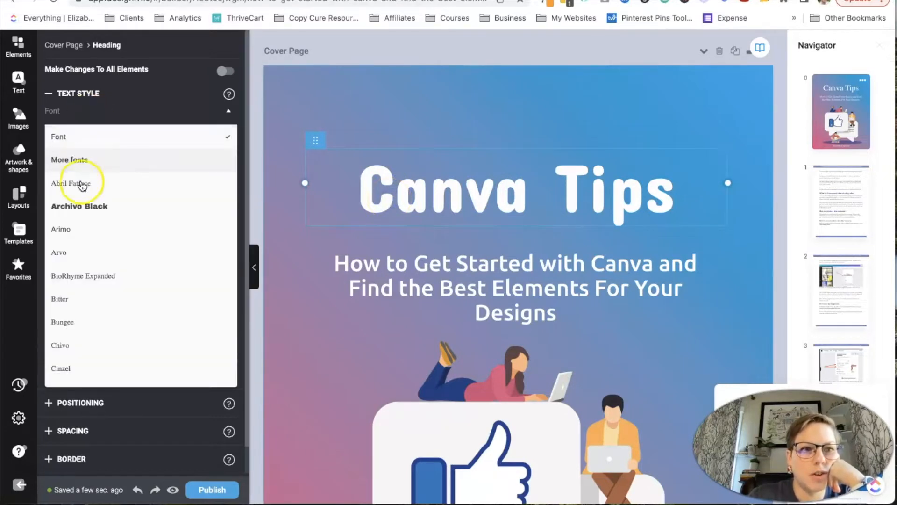
pyautogui.click(83, 207)
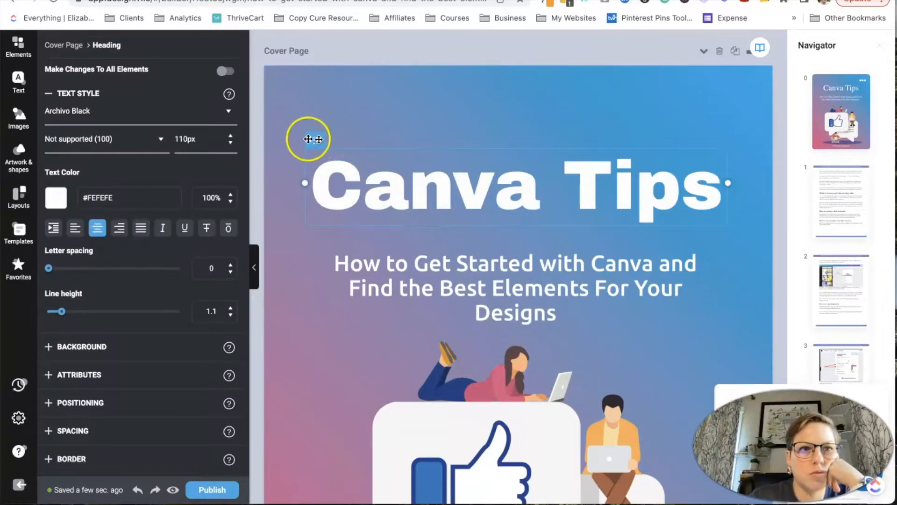
pyautogui.click(226, 72)
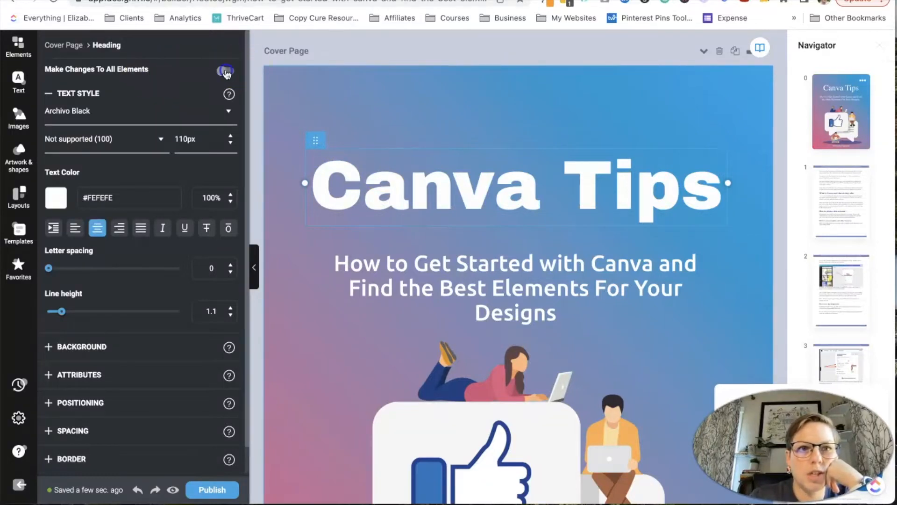
pyautogui.click(88, 112)
pyautogui.click(88, 180)
# Set the author name in the cover footer to Archivo Black with changes enabled for all elements.
pyautogui.scroll(-10, 517, 194)
pyautogui.click(516, 169)
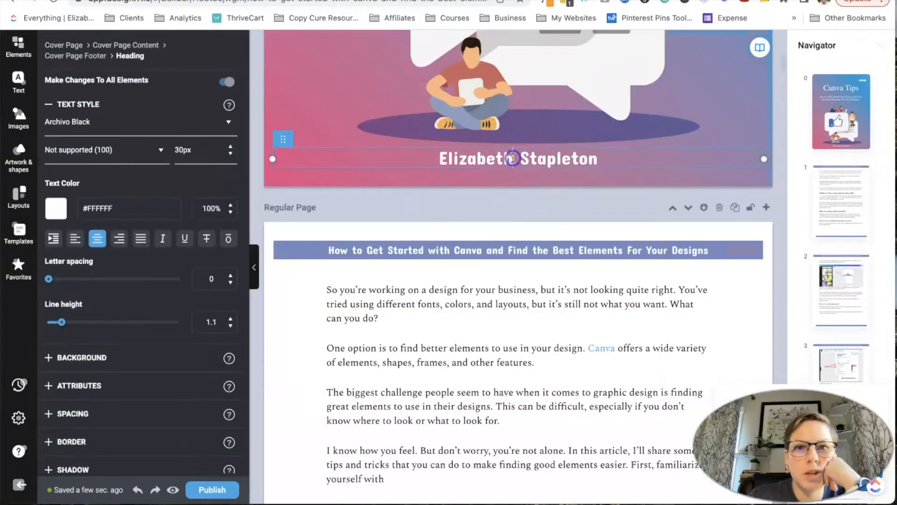
pyautogui.click(224, 83)
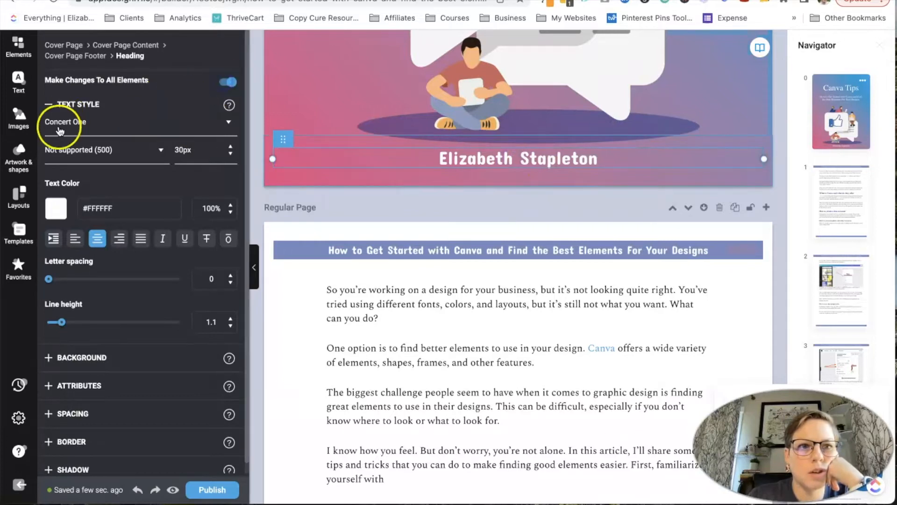
pyautogui.click(62, 123)
pyautogui.click(62, 193)
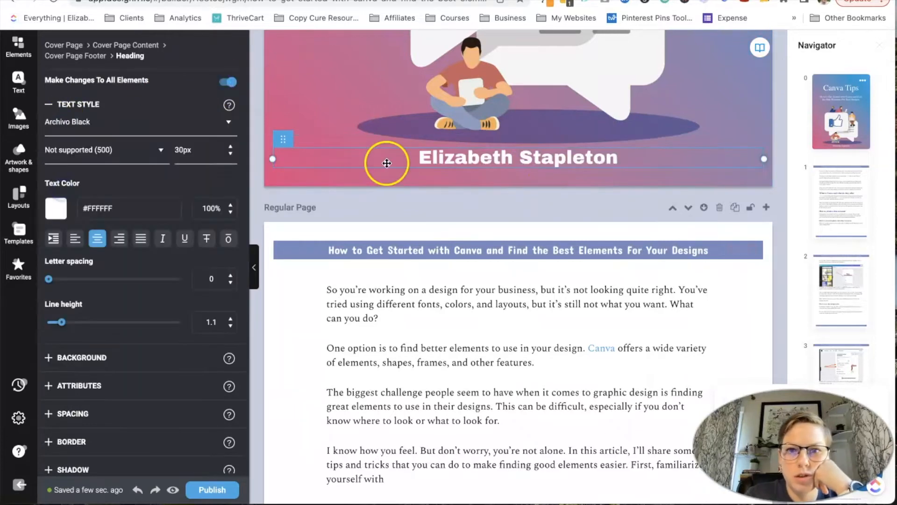
# Change the font of the page header heading on the regular pages to Archivo Black.
pyautogui.scroll(-10, 400, 301)
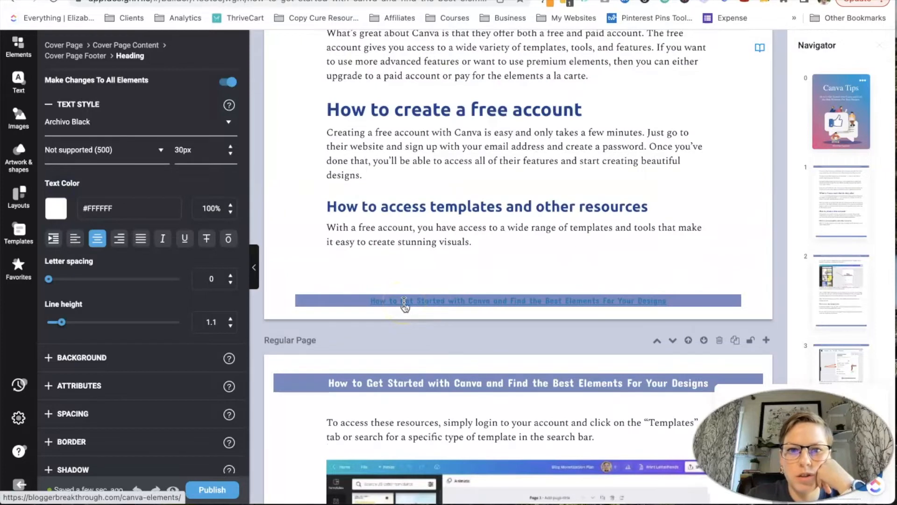
pyautogui.scroll(-2, 405, 303)
pyautogui.scroll(6, 404, 303)
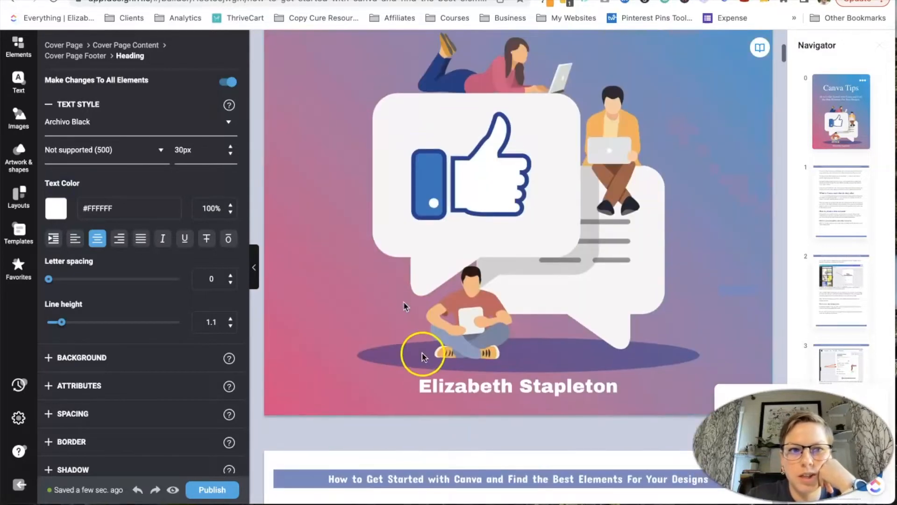
pyautogui.scroll(-5, 441, 367)
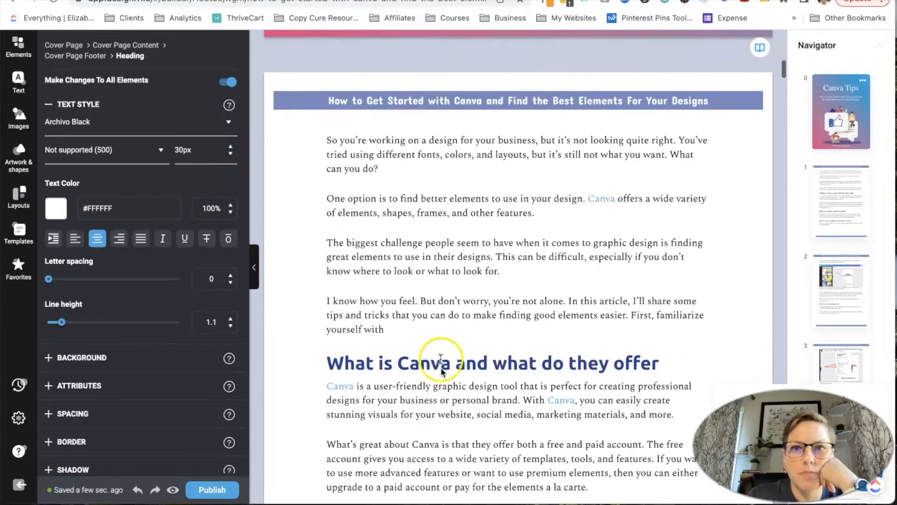
pyautogui.click(541, 96)
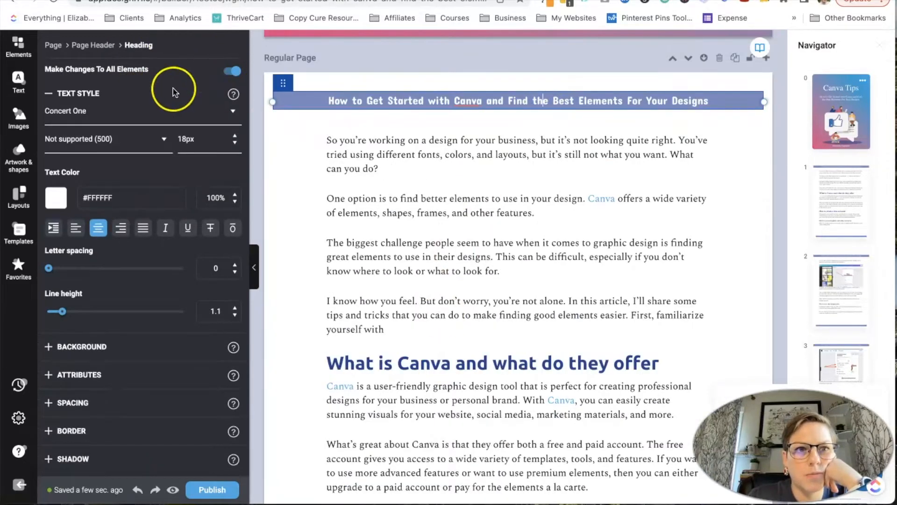
pyautogui.click(75, 110)
pyautogui.click(88, 184)
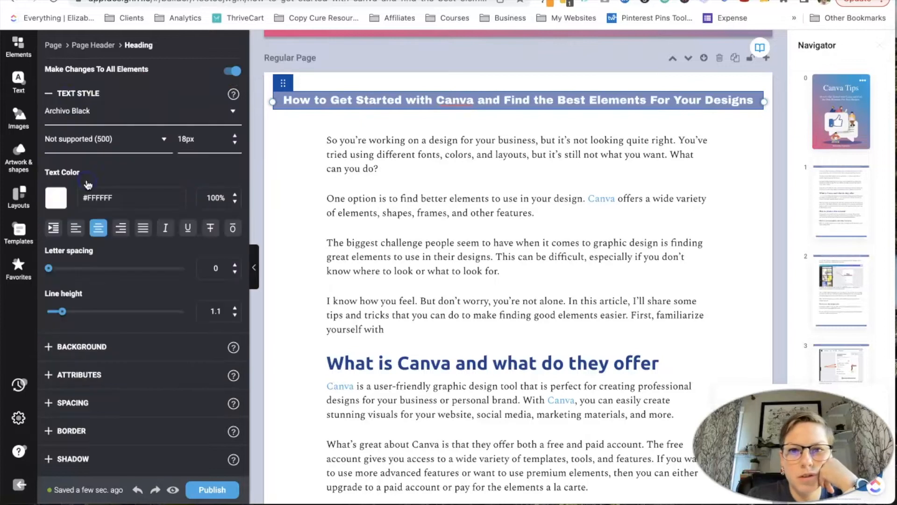
# Change the font of the link text in the page footer to Archivo Black.
pyautogui.scroll(-10, 465, 261)
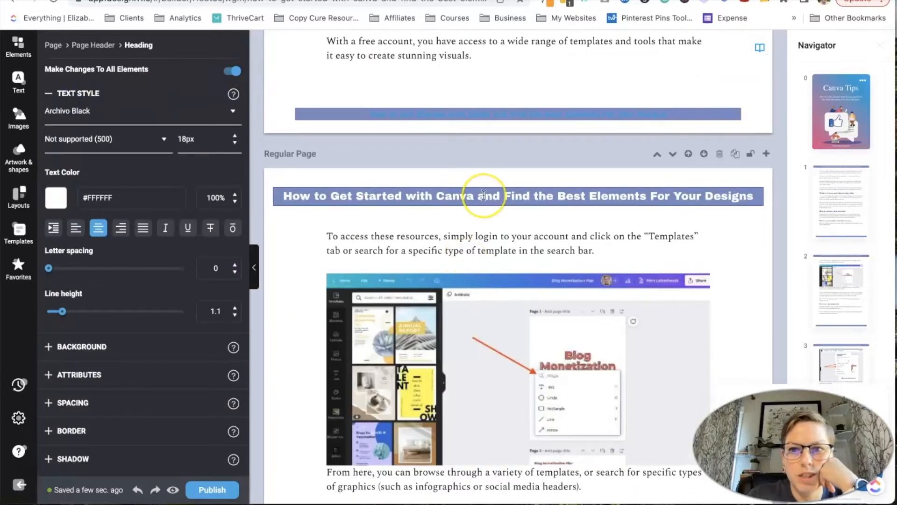
pyautogui.scroll(-13, 464, 262)
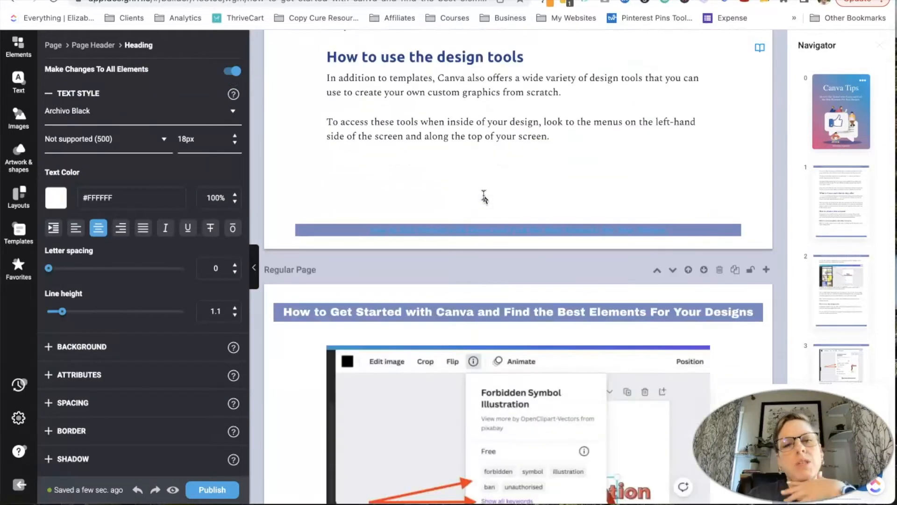
pyautogui.scroll(-5, 484, 196)
pyautogui.scroll(-12, 484, 196)
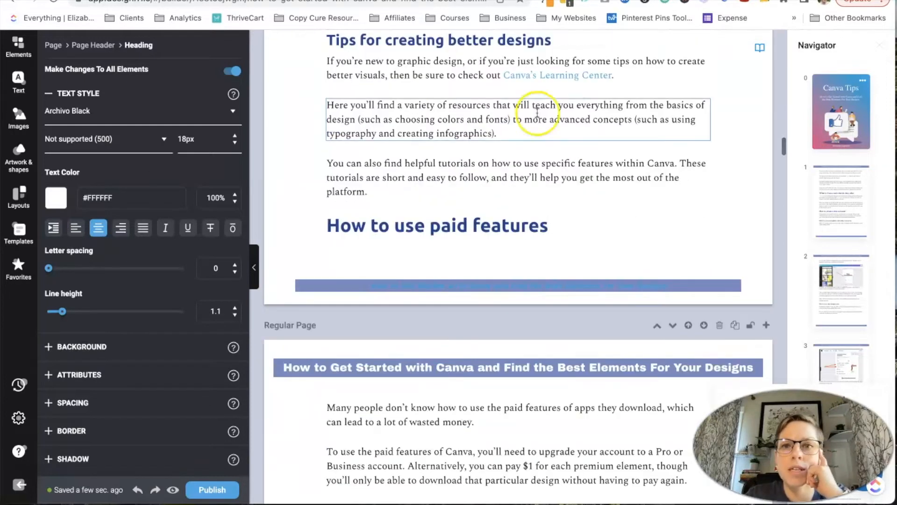
pyautogui.scroll(-13, 527, 208)
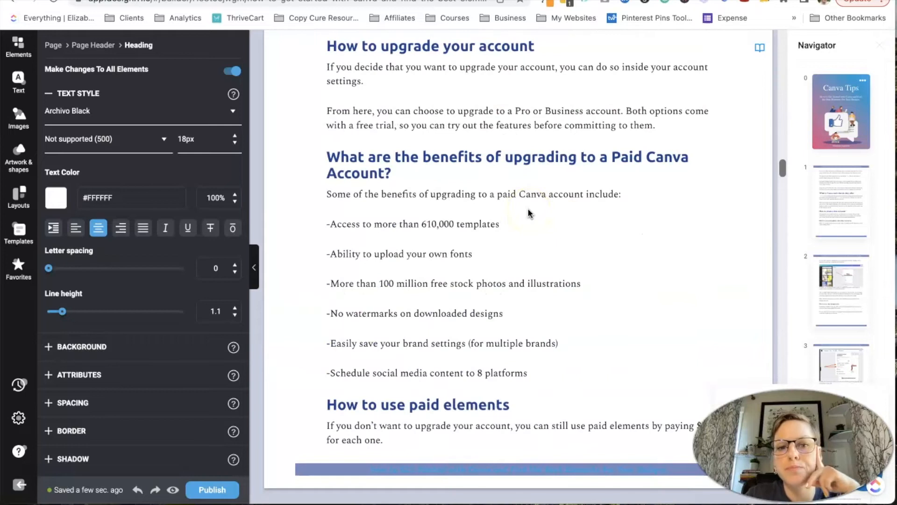
pyautogui.scroll(-5, 528, 208)
pyautogui.scroll(11, 528, 208)
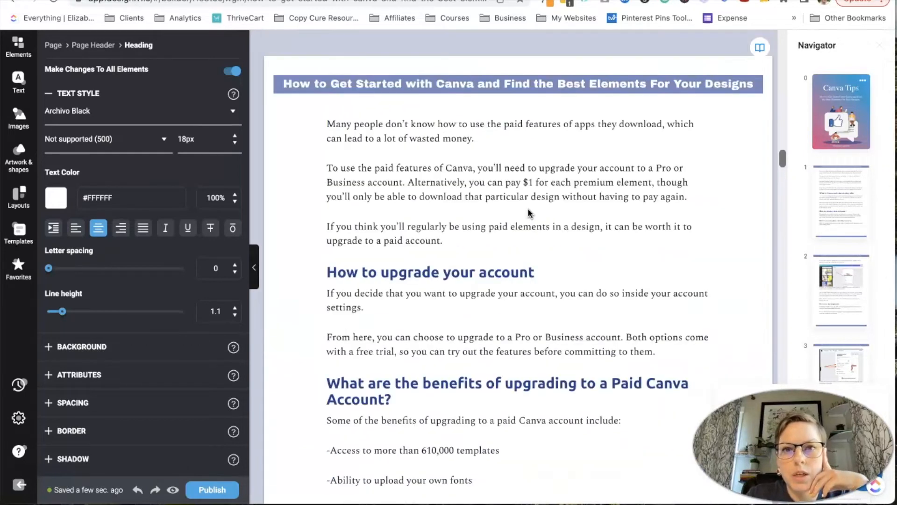
pyautogui.scroll(5, 528, 208)
pyautogui.click(537, 190)
pyautogui.click(166, 91)
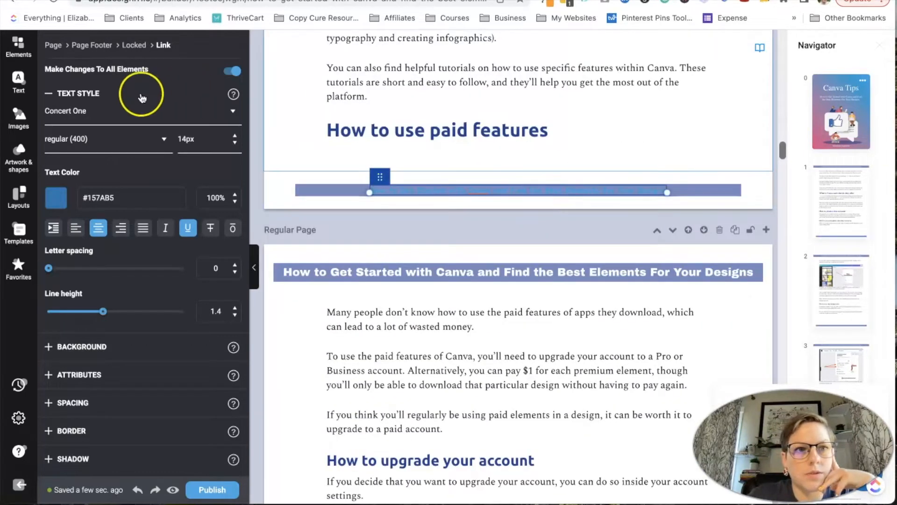
pyautogui.click(108, 114)
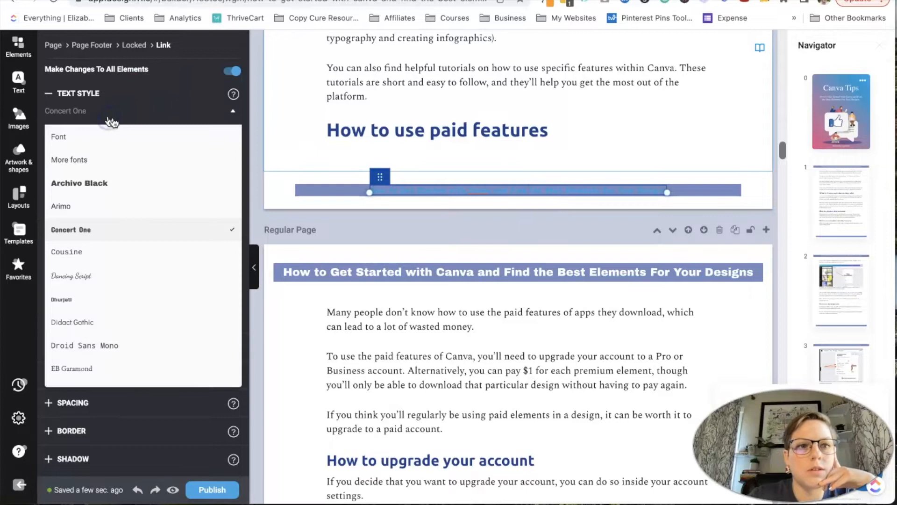
pyautogui.click(92, 183)
# Set the text color of the page footer link to white, #FFFFFF, and check the footers on neighbouring pages.
pyautogui.click(56, 198)
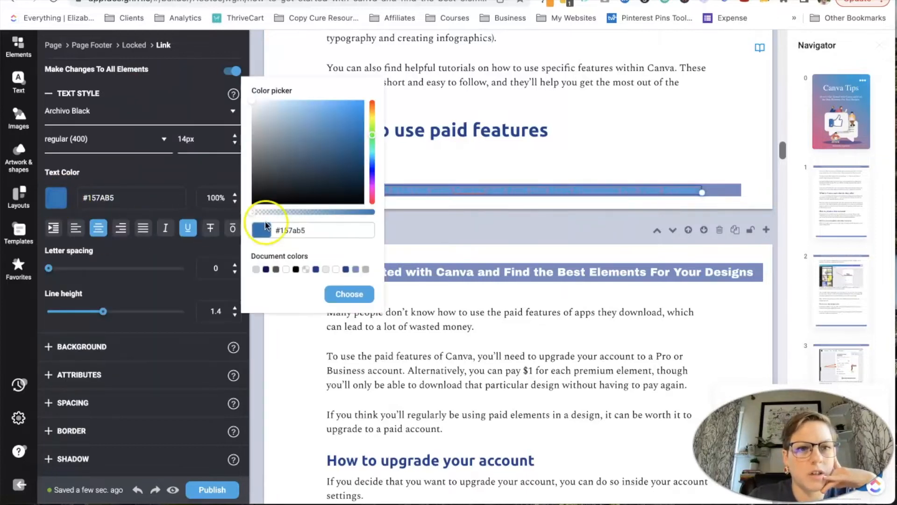
pyautogui.click(287, 270)
pyautogui.click(349, 295)
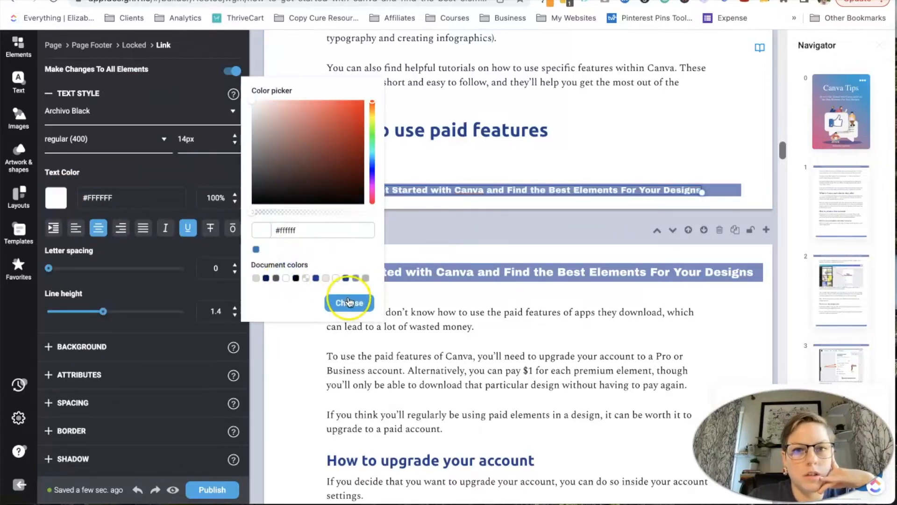
pyautogui.scroll(8, 448, 287)
pyautogui.scroll(6, 449, 288)
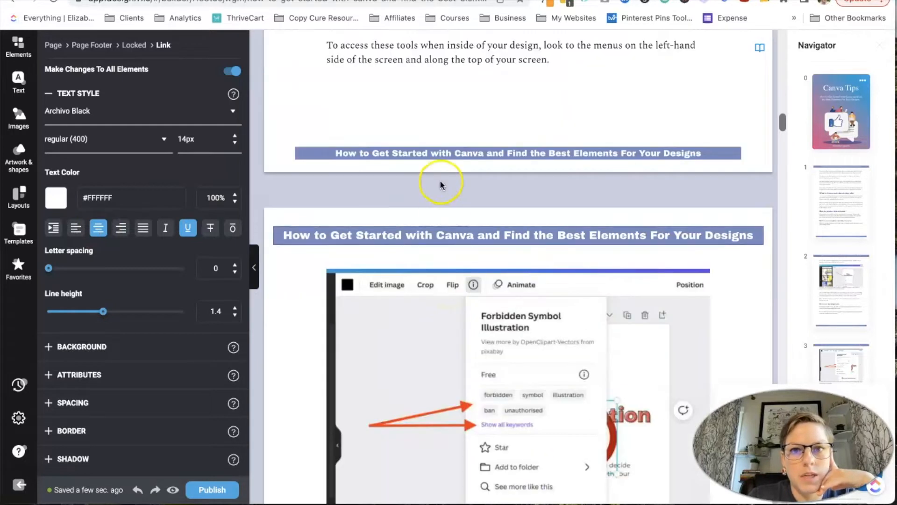
pyautogui.scroll(-8, 441, 171)
pyautogui.scroll(-8, 442, 172)
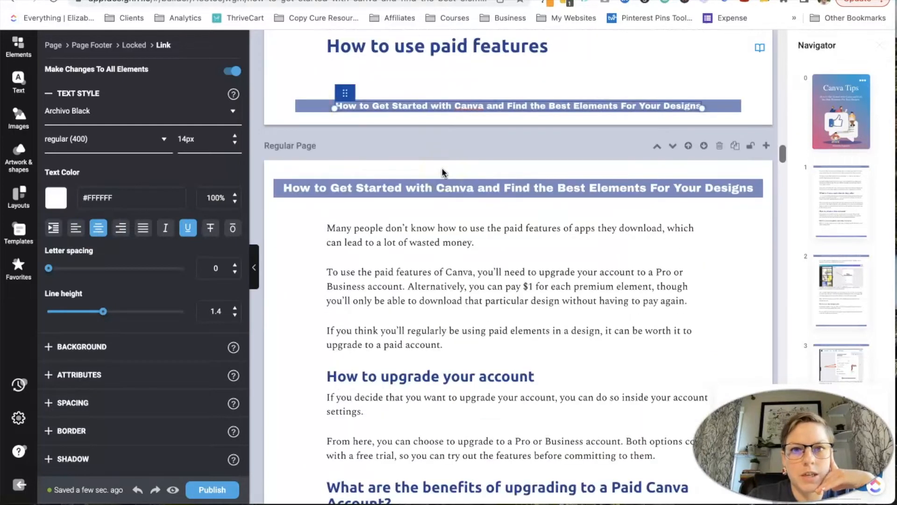
# Set the background color of the page footer bar to #096A97.
pyautogui.click(299, 106)
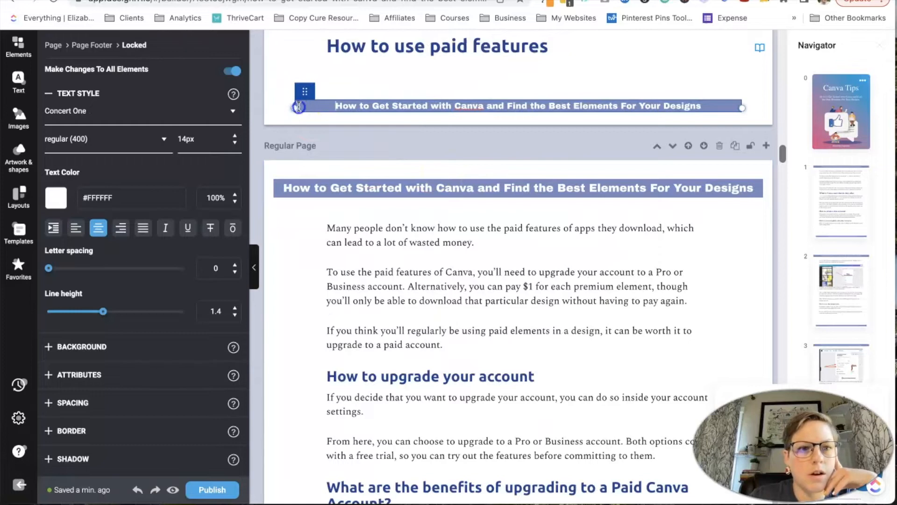
pyautogui.click(103, 356)
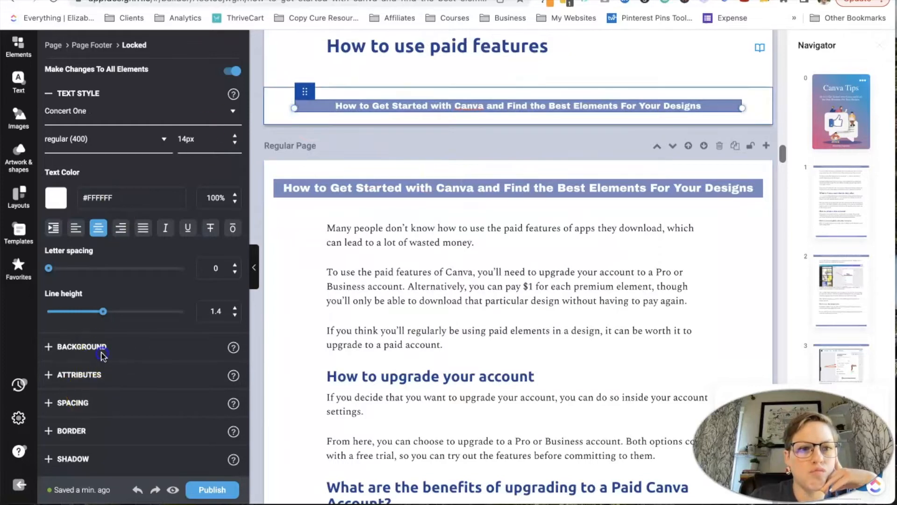
pyautogui.scroll(-1, 89, 355)
pyautogui.click(57, 369)
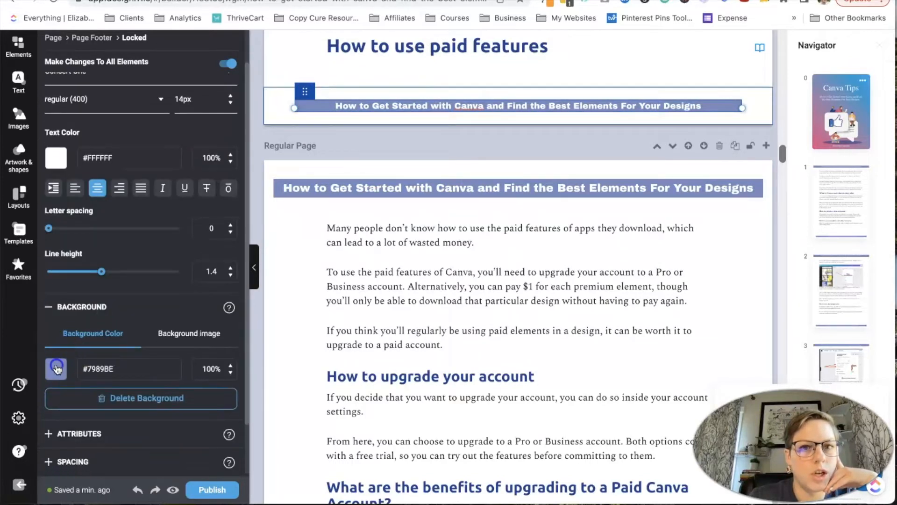
pyautogui.doubleClick(115, 372)
pyautogui.write('#096A97')
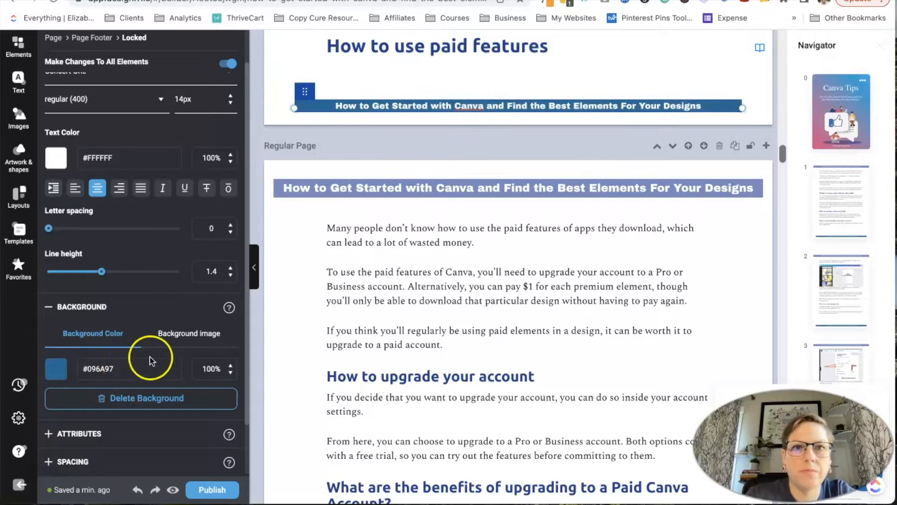
# Set the background color of the page header heading to #096A97 and check the headers on other pages.
pyautogui.scroll(-3, 527, 278)
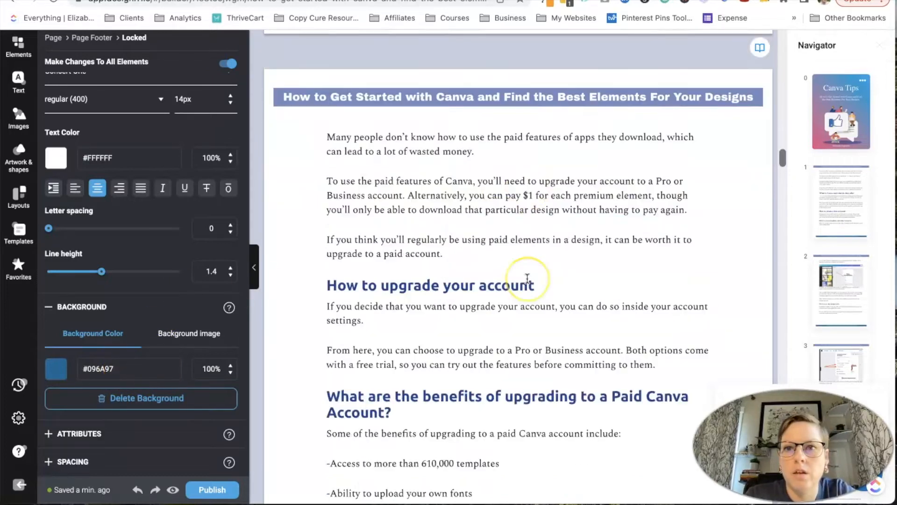
pyautogui.scroll(-10, 527, 278)
pyautogui.scroll(3, 598, 228)
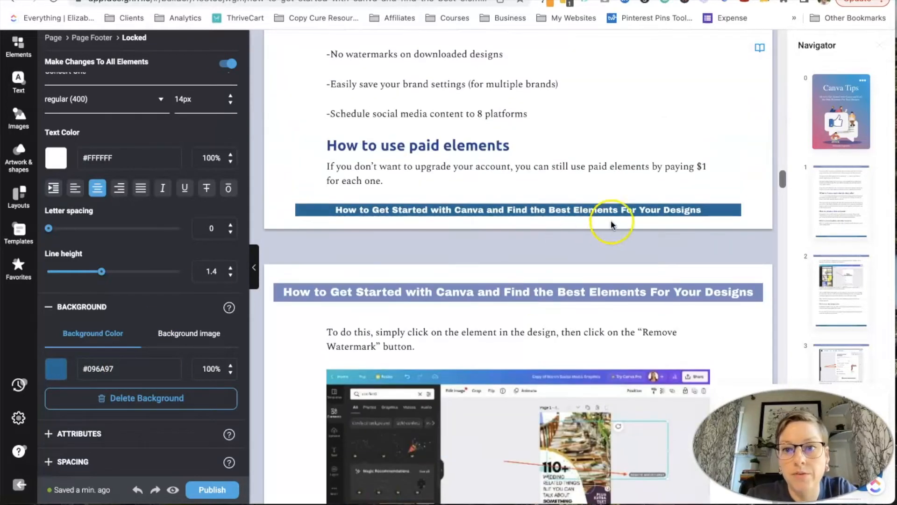
pyautogui.click(279, 293)
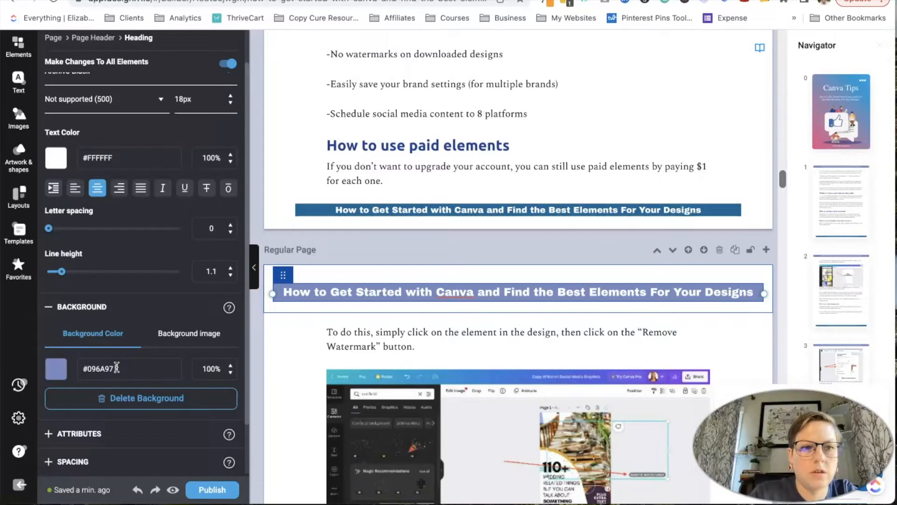
pyautogui.press('Return')
pyautogui.scroll(-14, 474, 338)
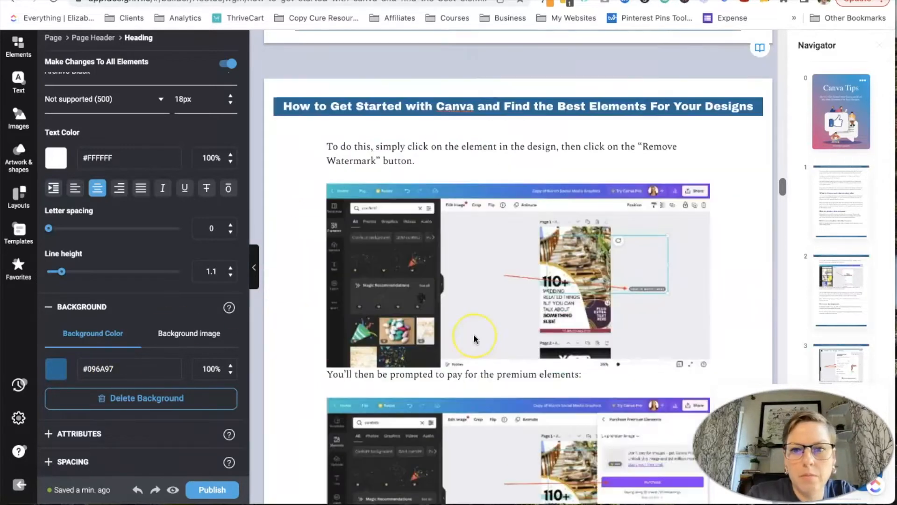
pyautogui.scroll(-15, 475, 338)
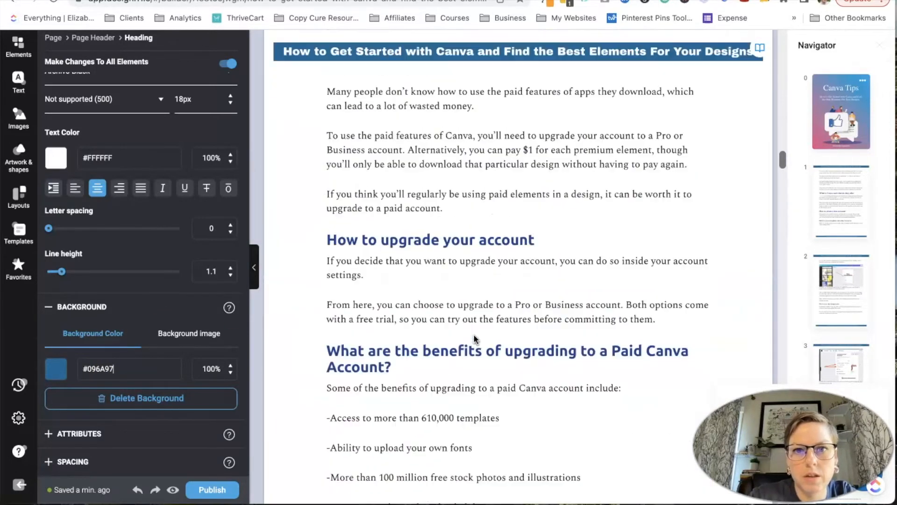
# Select the cover page content and examine its background image settings.
pyautogui.scroll(20, 475, 338)
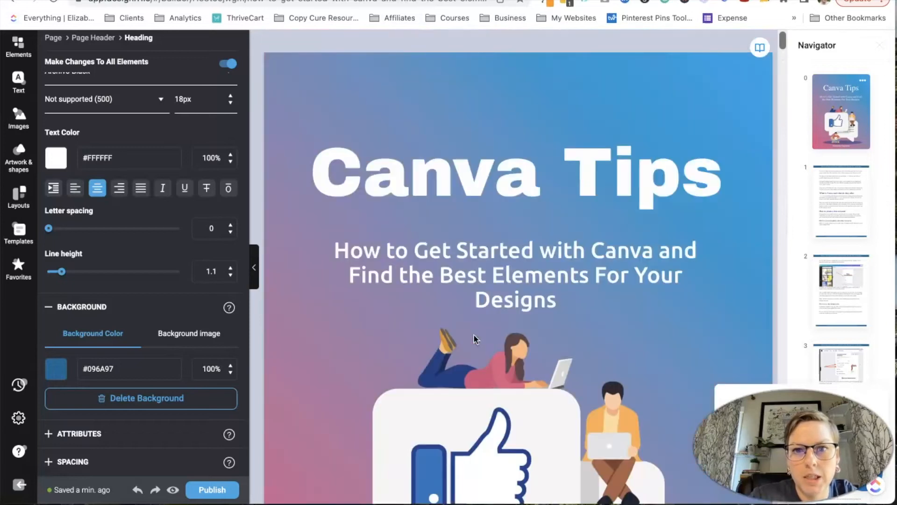
pyautogui.click(460, 97)
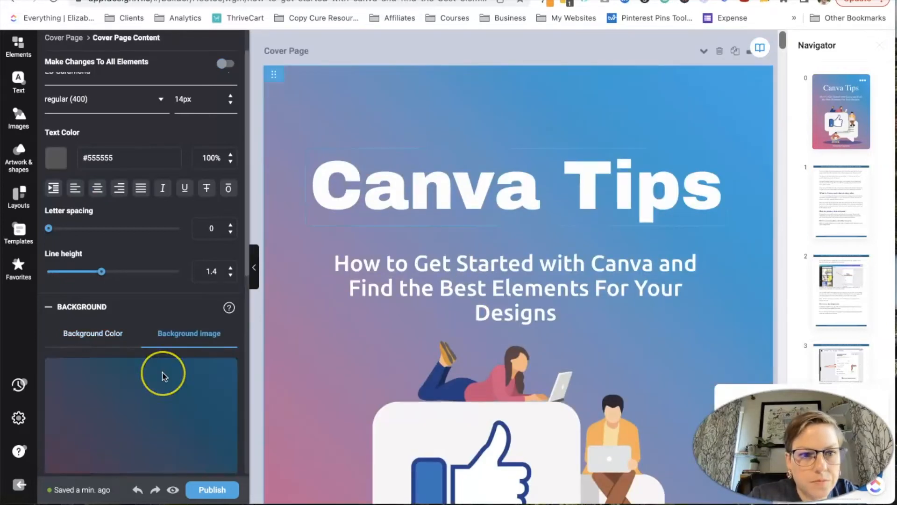
pyautogui.scroll(-4, 162, 374)
pyautogui.scroll(-2, 163, 376)
pyautogui.scroll(-2, 163, 376)
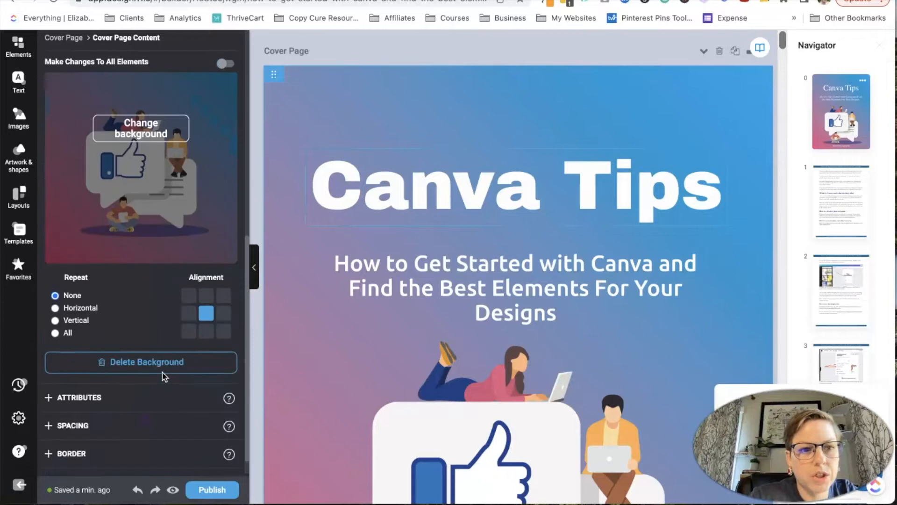
pyautogui.scroll(5, 164, 376)
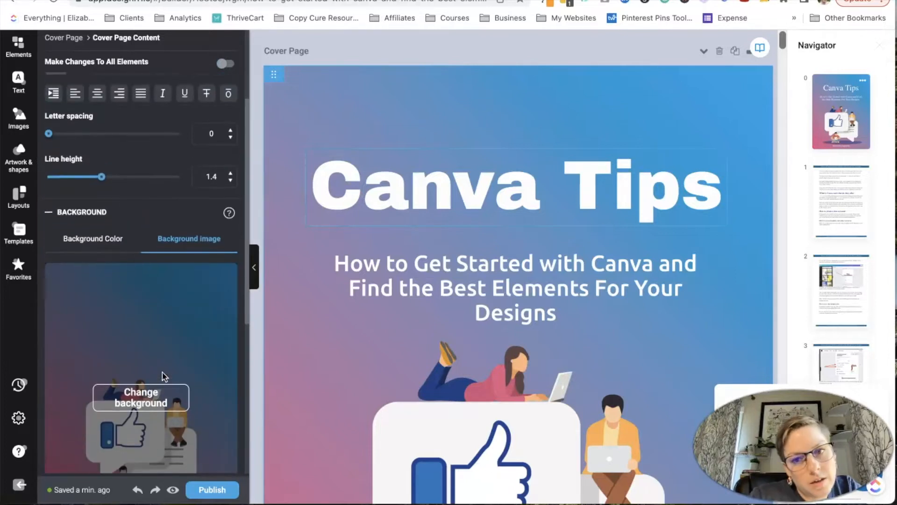
pyautogui.scroll(-2, 163, 376)
# Look through the ebook's regular pages to review the header, footer and content styling.
pyautogui.scroll(-10, 402, 408)
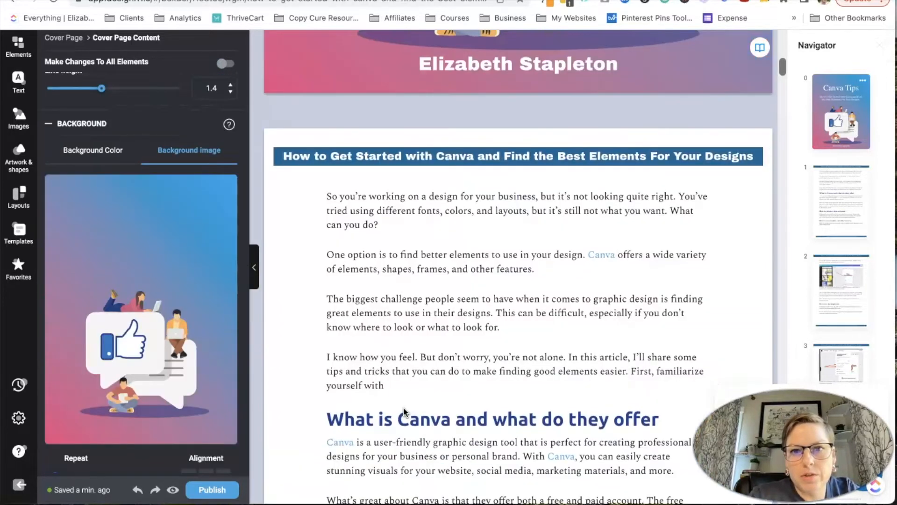
pyautogui.scroll(-6, 403, 408)
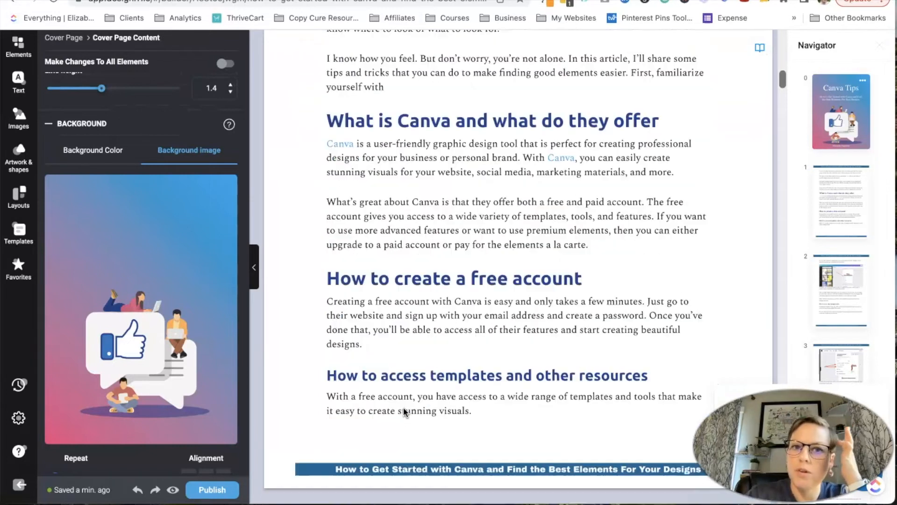
pyautogui.scroll(-10, 403, 407)
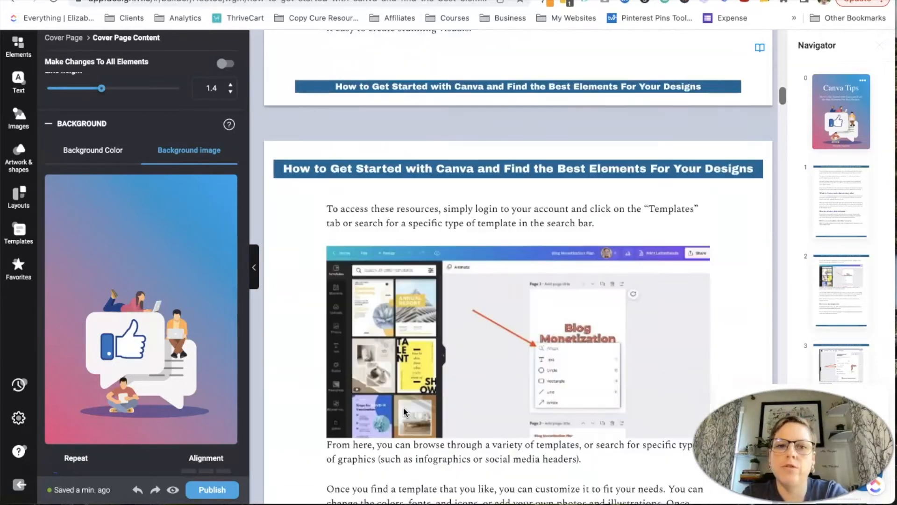
pyautogui.scroll(-9, 403, 407)
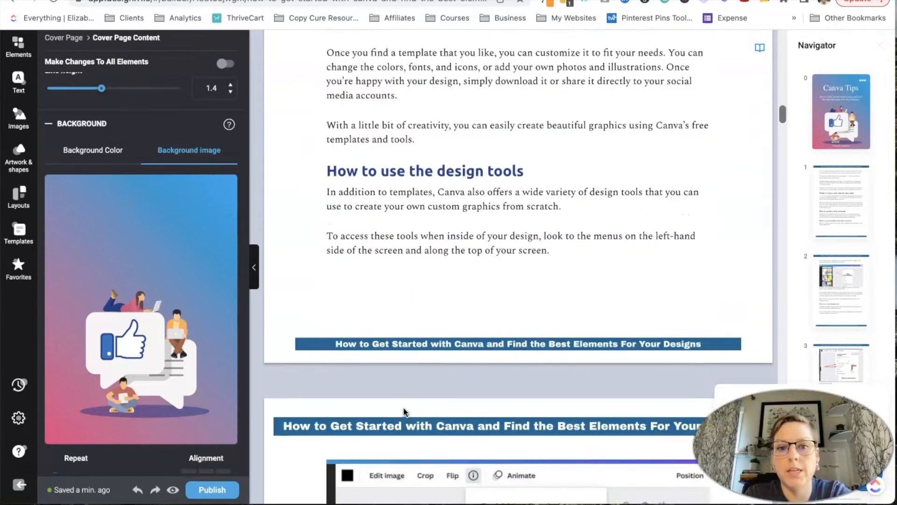
pyautogui.scroll(-10, 402, 407)
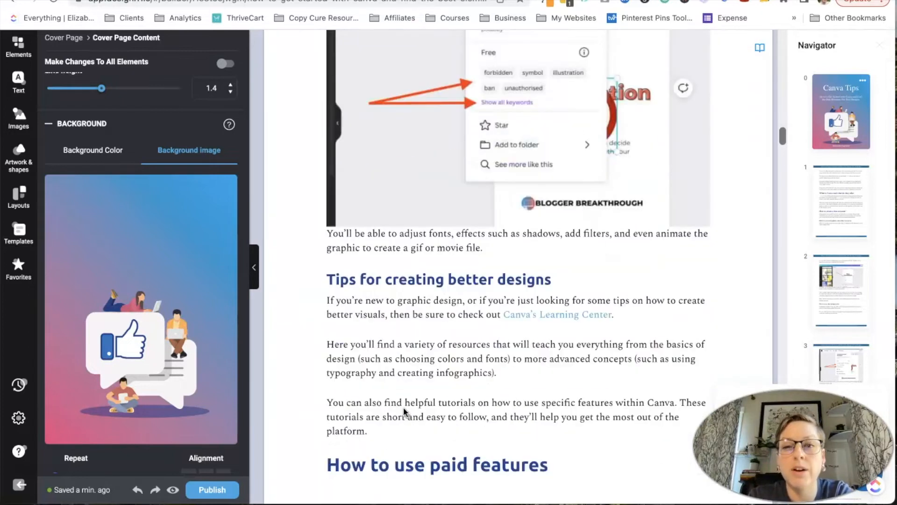
pyautogui.scroll(-8, 403, 407)
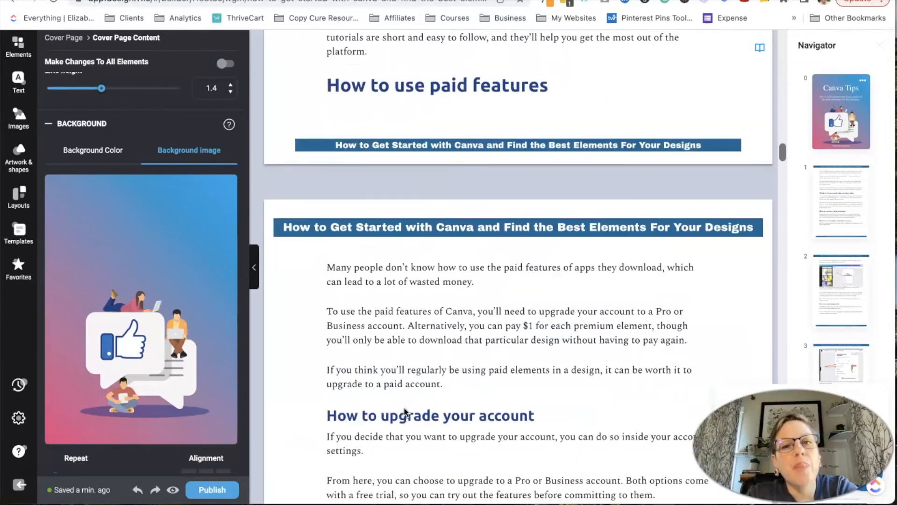
# Set the font of the "How to upgrade your account" heading to Raleway.
pyautogui.click(408, 415)
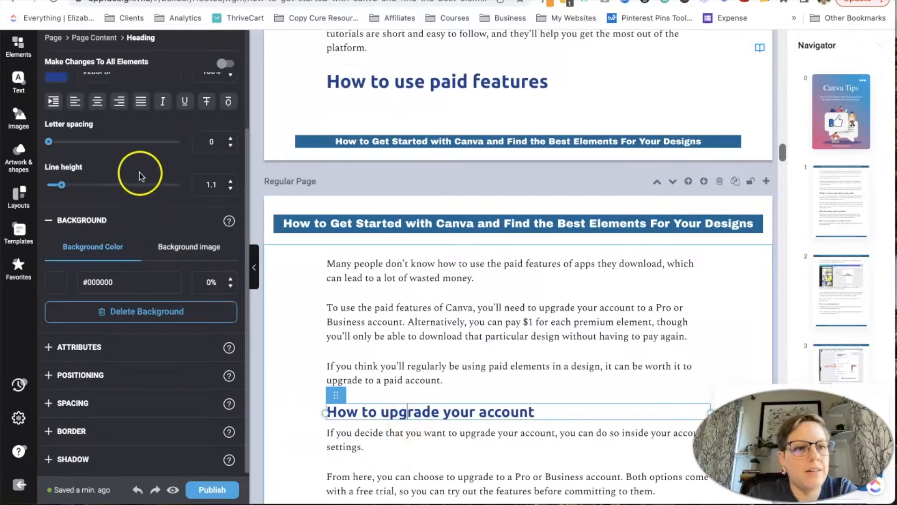
pyautogui.scroll(3, 139, 177)
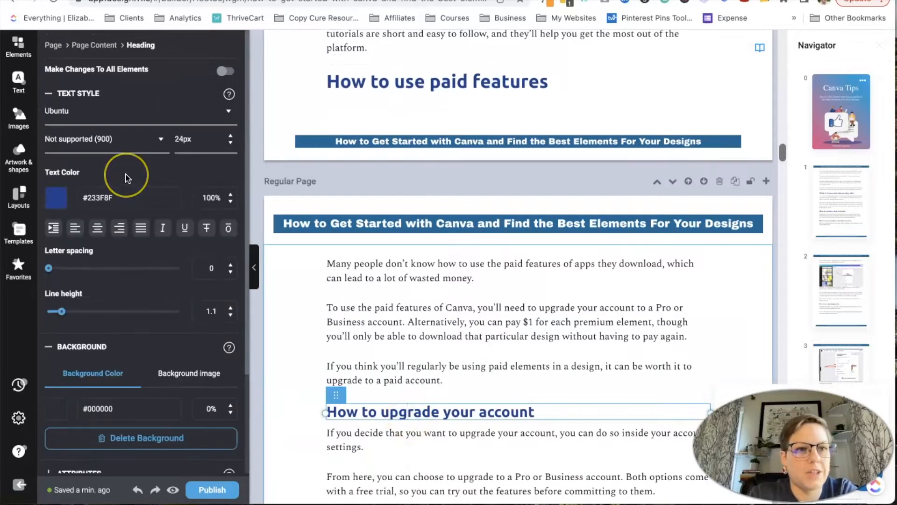
pyautogui.click(81, 110)
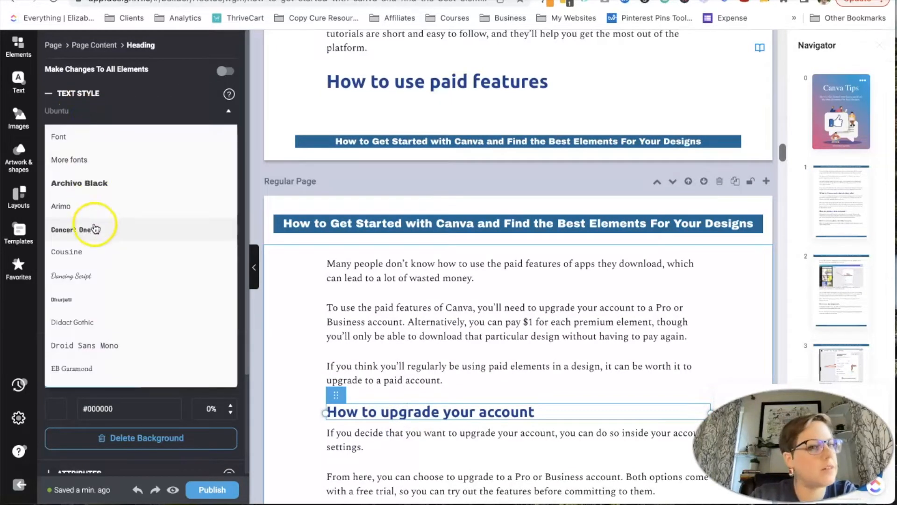
pyautogui.scroll(-1, 136, 350)
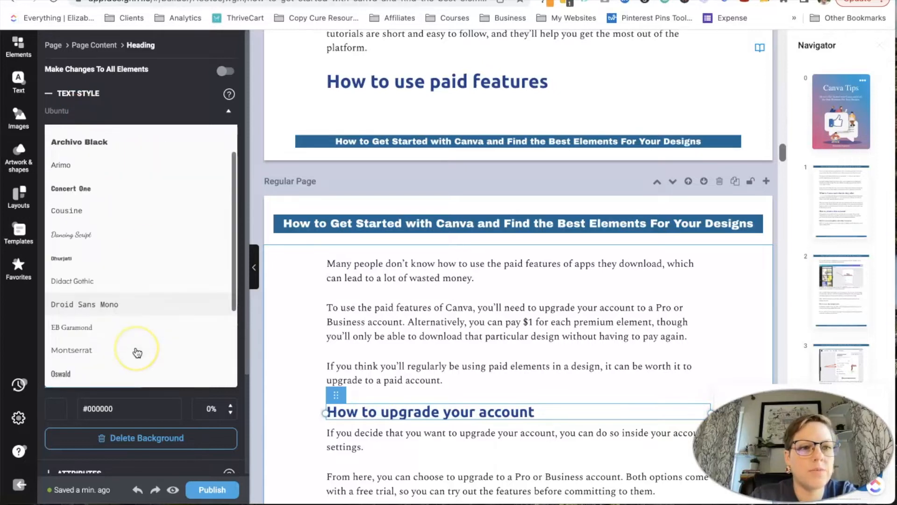
pyautogui.scroll(-1, 137, 352)
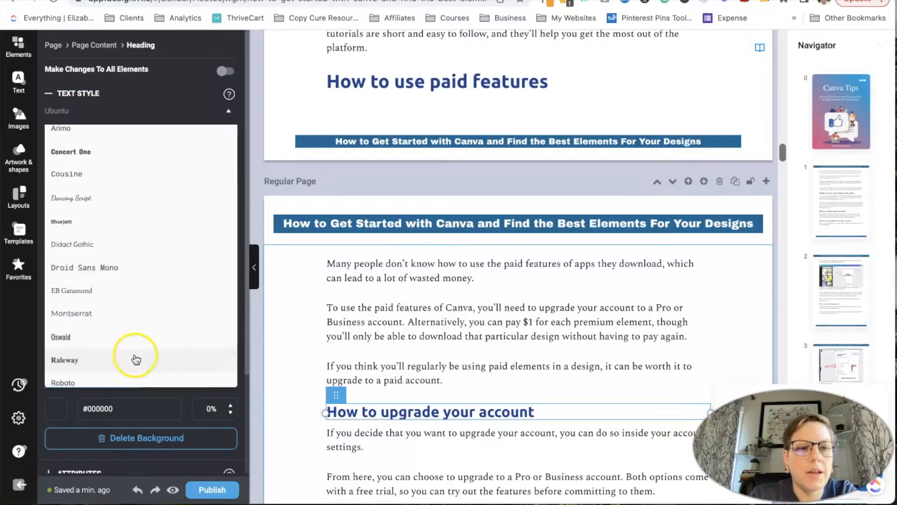
pyautogui.click(135, 357)
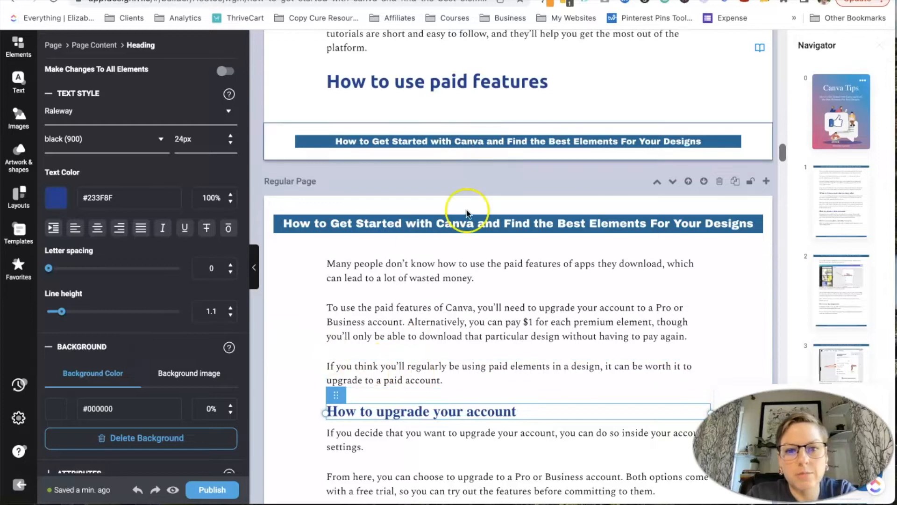
# Apply the Raleway font to all headings matching "What are the benefits of upgrading to a Paid Canva Account?" by enabling changes to all elements.
pyautogui.scroll(-3, 519, 431)
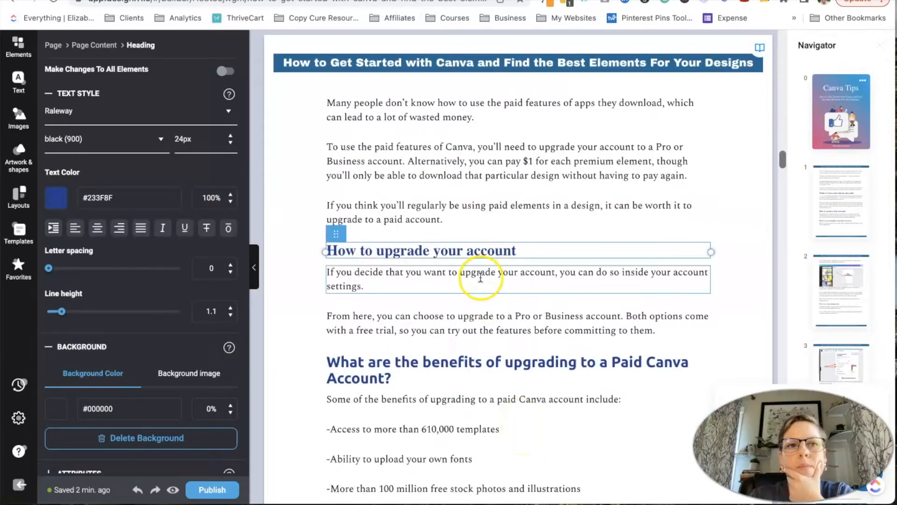
pyautogui.click(369, 369)
pyautogui.click(126, 112)
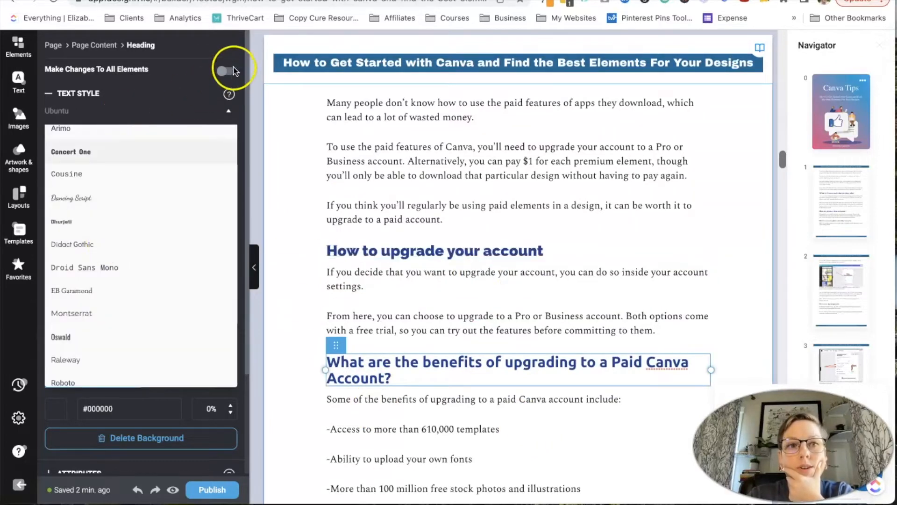
pyautogui.click(228, 70)
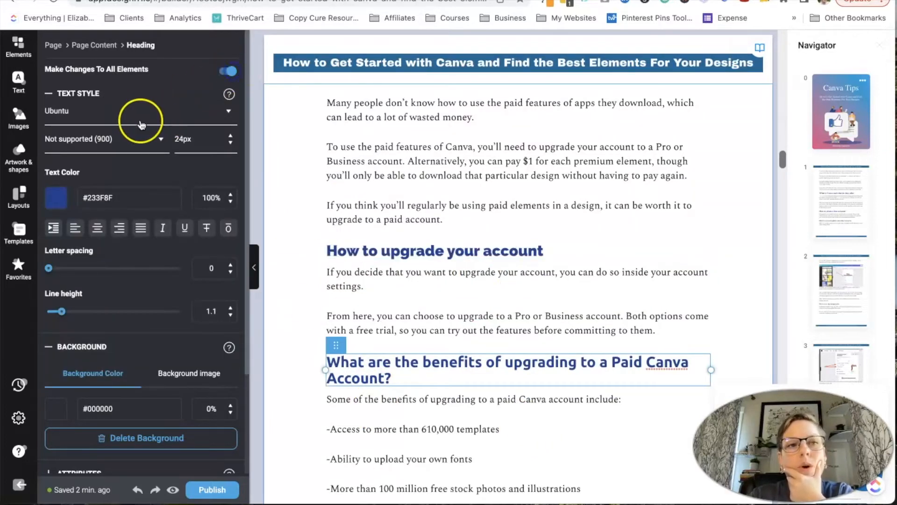
pyautogui.click(103, 113)
pyautogui.click(73, 360)
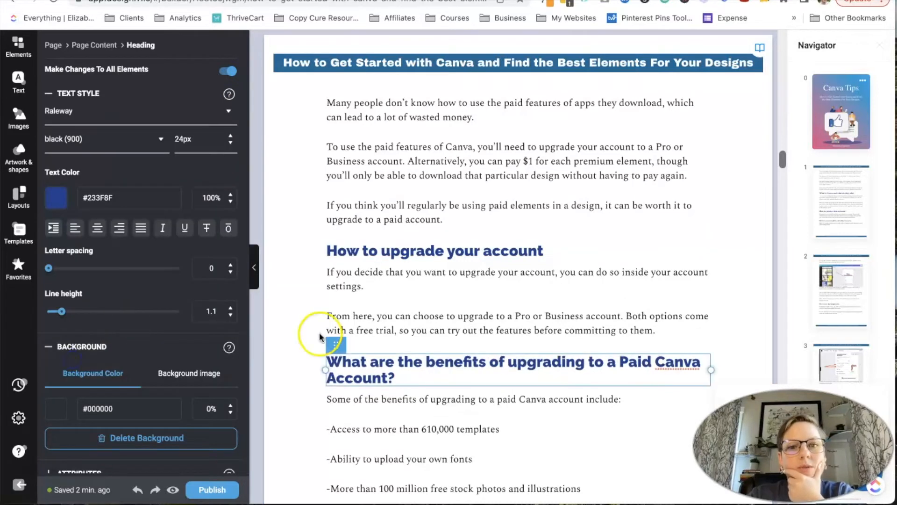
# Check the headings on the following pages and examine the space and element options around the keyboard shortcuts paragraph.
pyautogui.scroll(-20, 407, 361)
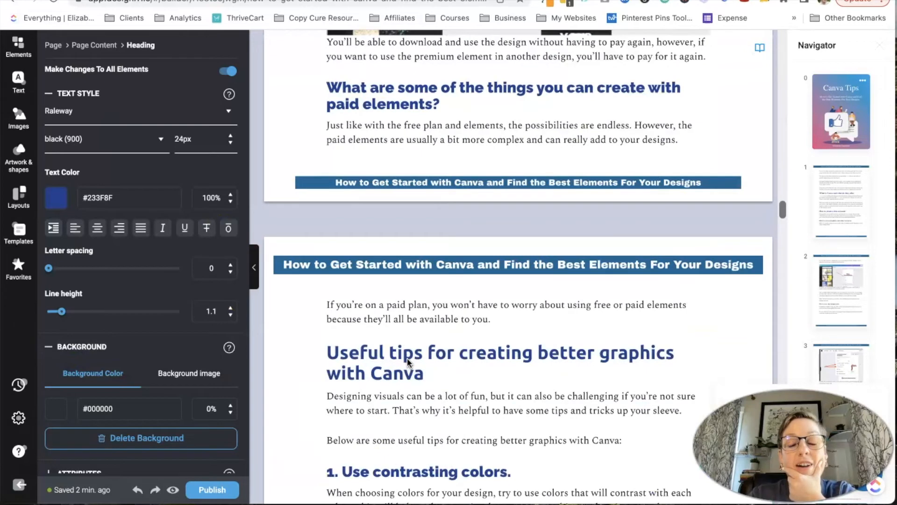
pyautogui.scroll(-15, 408, 361)
pyautogui.click(408, 358)
pyautogui.scroll(-10, 408, 358)
pyautogui.scroll(-1, 408, 358)
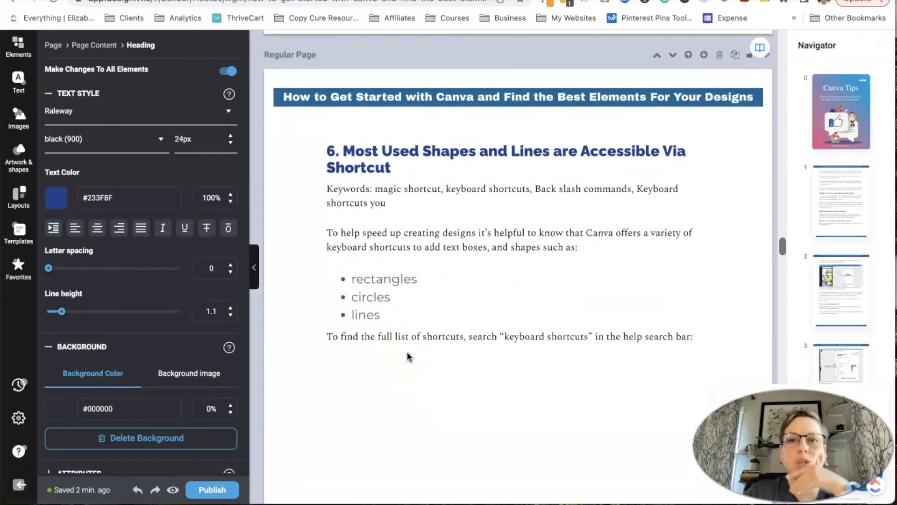
pyautogui.scroll(-10, 408, 358)
pyautogui.click(481, 94)
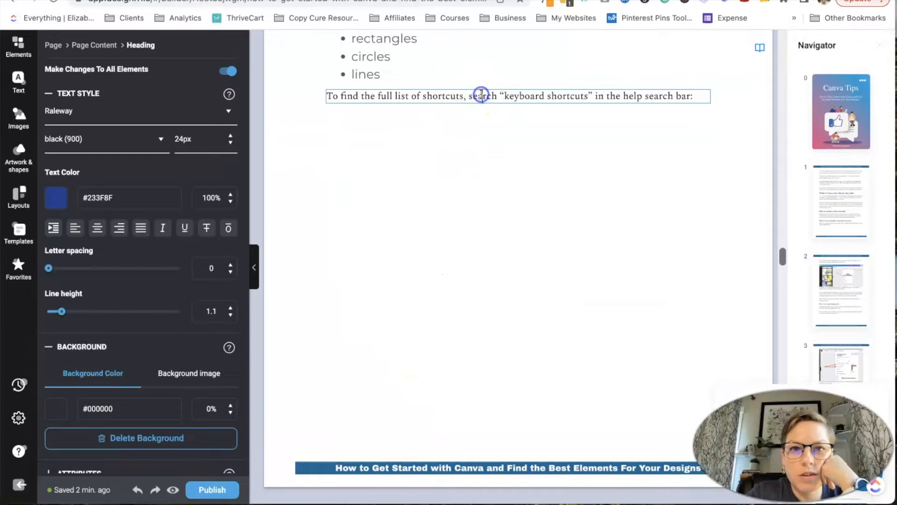
pyautogui.scroll(-6, 462, 282)
pyautogui.scroll(5, 468, 322)
pyautogui.scroll(-2, 466, 303)
pyautogui.scroll(2, 467, 289)
pyautogui.click(446, 79)
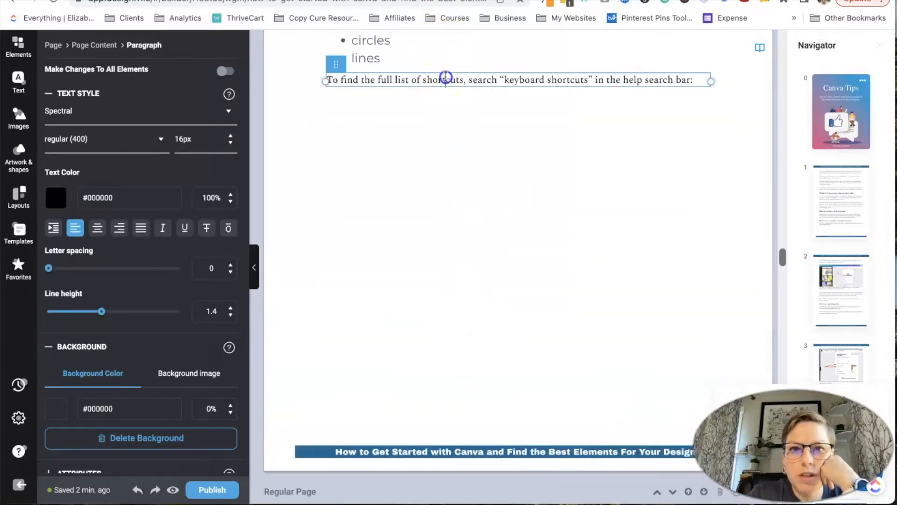
pyautogui.click(337, 63)
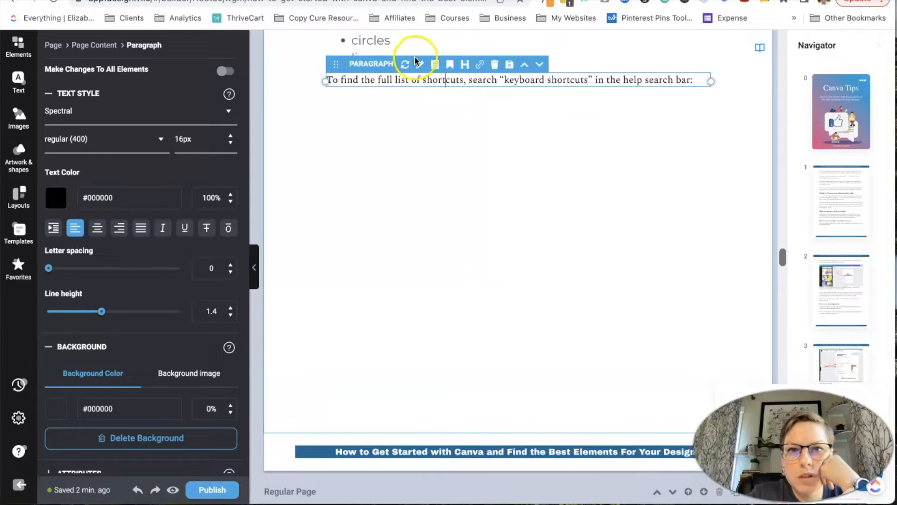
# Try to move the Keyboard Shortcuts image up onto the preceding page, below the shortcuts paragraph.
pyautogui.scroll(-4, 404, 281)
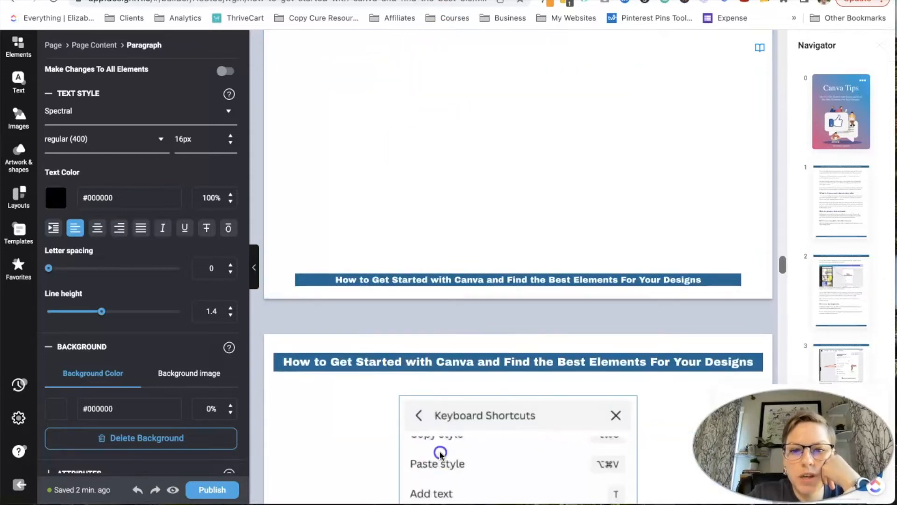
pyautogui.click(440, 452)
pyautogui.moveTo(441, 452); pyautogui.dragTo(442, 193)
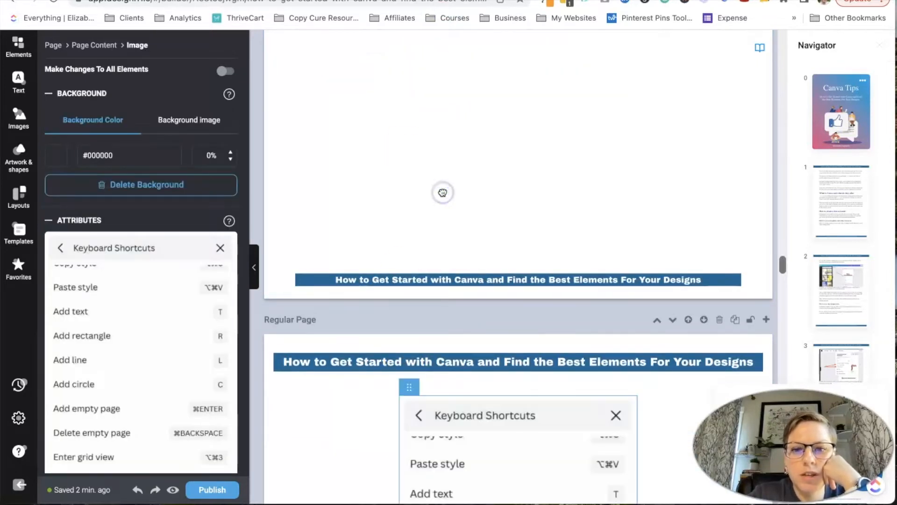
pyautogui.scroll(-7, 443, 193)
pyautogui.scroll(-4, 443, 192)
pyautogui.click(443, 193)
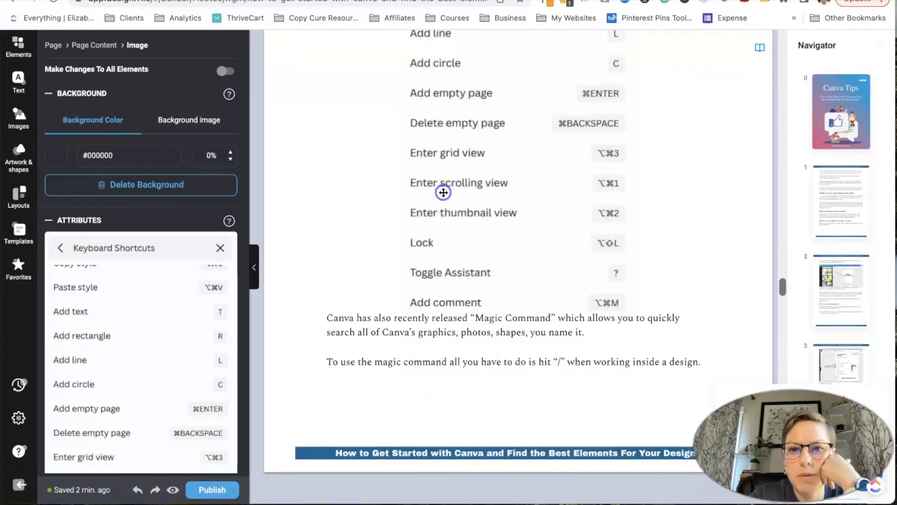
# Resize the Keyboard Shortcuts image so that it fits on the preceding page directly below the shortcuts paragraph.
pyautogui.moveTo(596, 272); pyautogui.dragTo(559, 234)
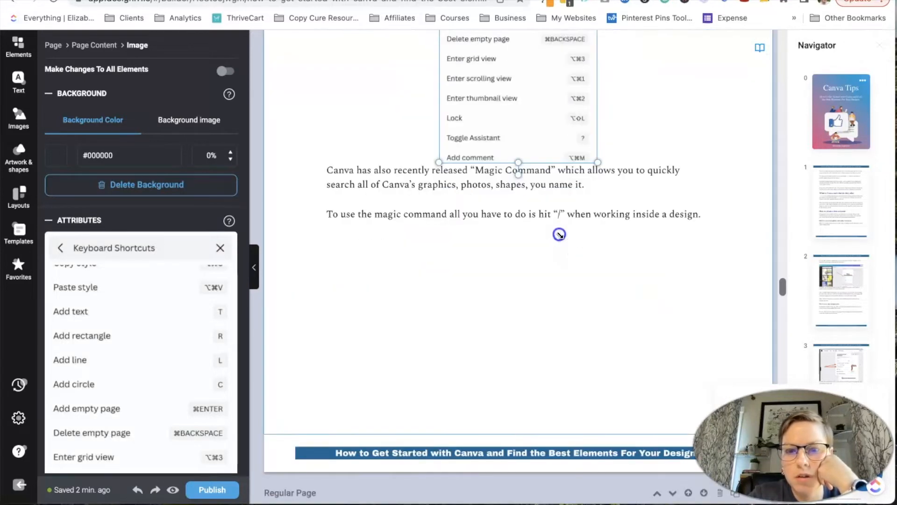
pyautogui.scroll(5, 559, 234)
pyautogui.moveTo(594, 395); pyautogui.dragTo(597, 353)
pyautogui.scroll(3, 537, 289)
pyautogui.click(552, 276)
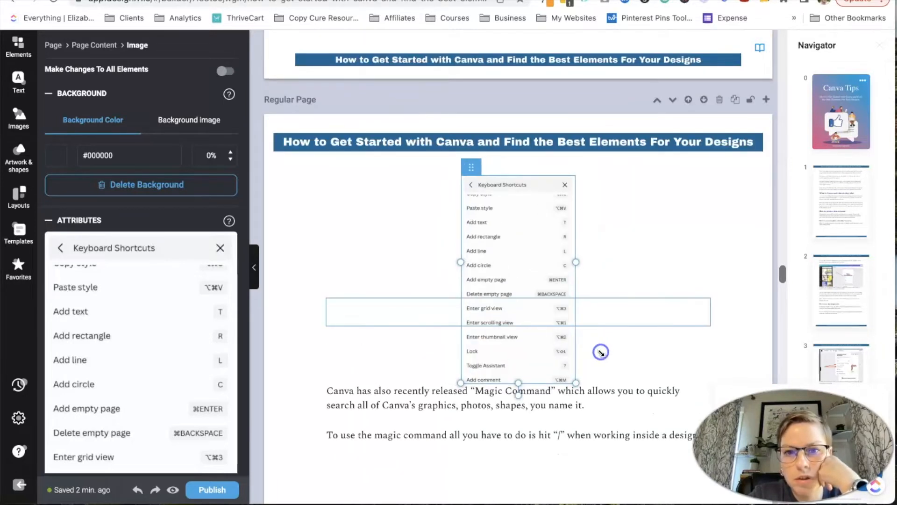
pyautogui.scroll(4, 508, 265)
pyautogui.moveTo(487, 402); pyautogui.dragTo(440, 184)
pyautogui.scroll(4, 483, 116)
pyautogui.moveTo(388, 172); pyautogui.dragTo(487, 370)
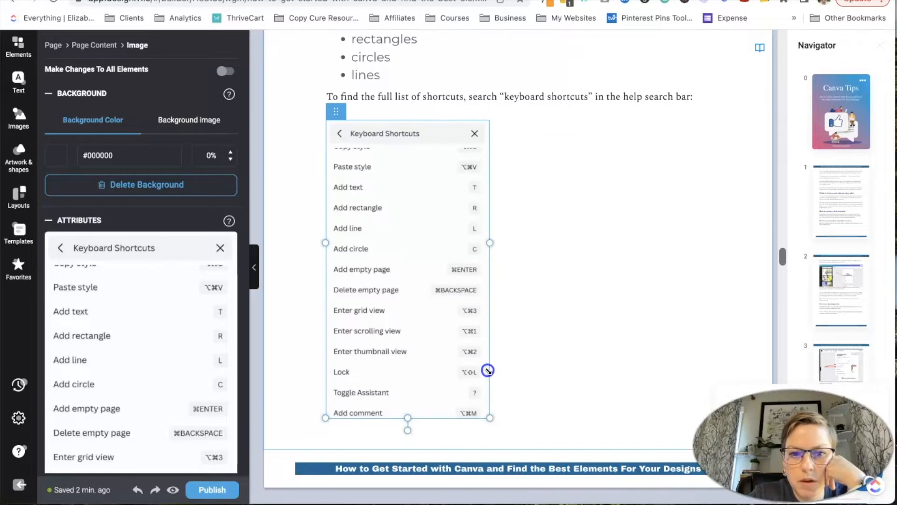
# Review the layout of the magic command page and the remaining regular pages through to the back page.
pyautogui.scroll(-8, 487, 370)
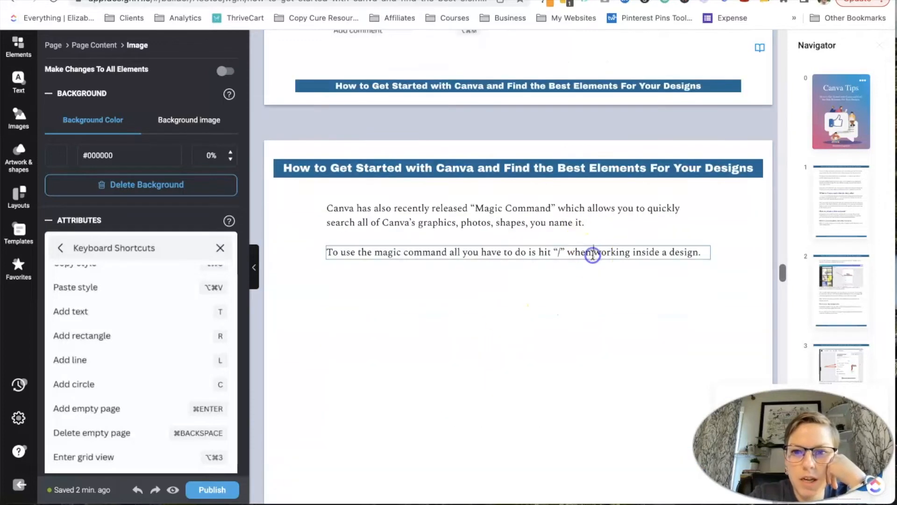
pyautogui.click(592, 255)
pyautogui.scroll(6, 474, 442)
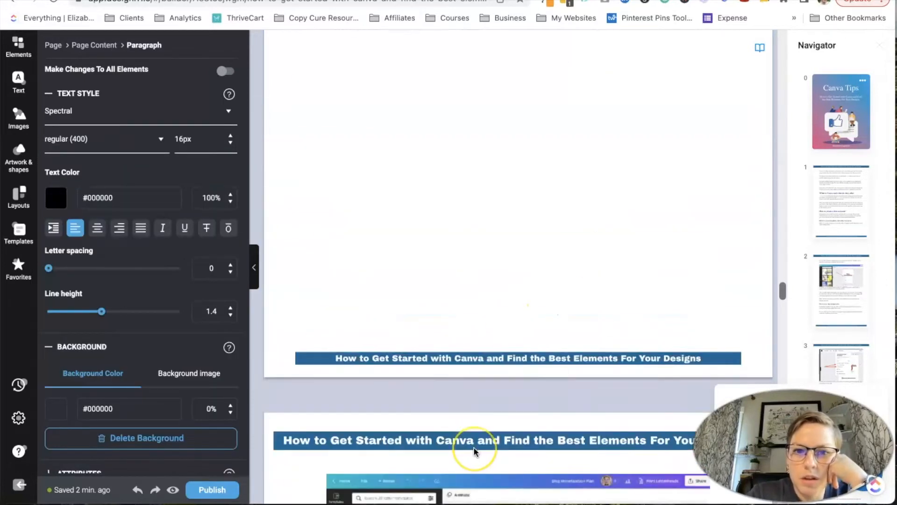
pyautogui.scroll(-15, 475, 451)
pyautogui.scroll(3, 486, 387)
pyautogui.click(500, 351)
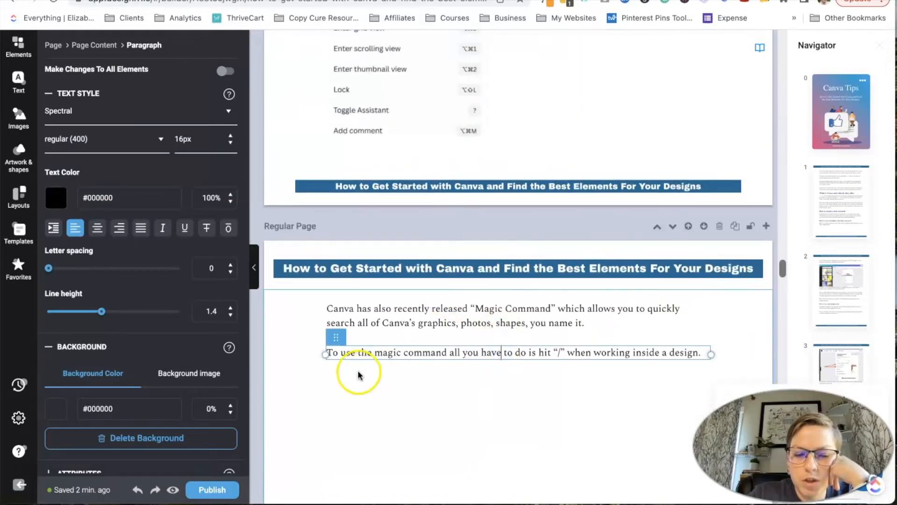
pyautogui.click(338, 340)
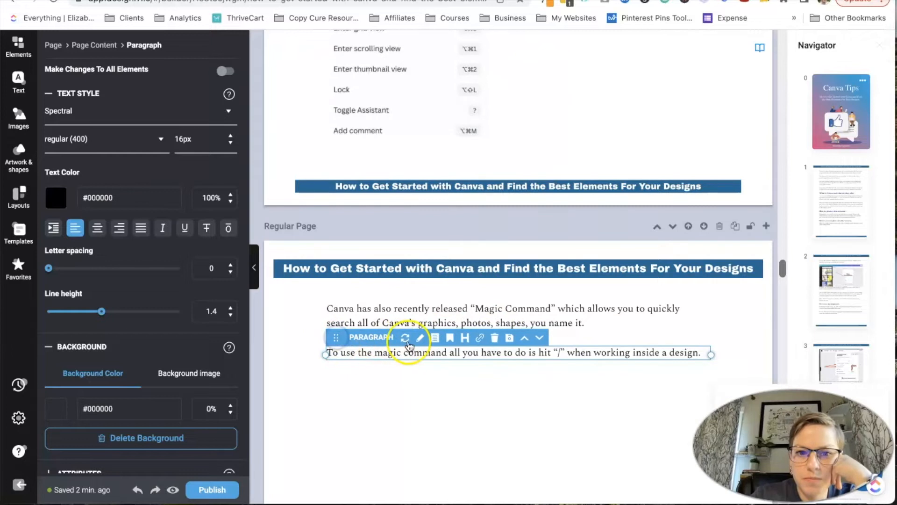
pyautogui.scroll(-10, 407, 342)
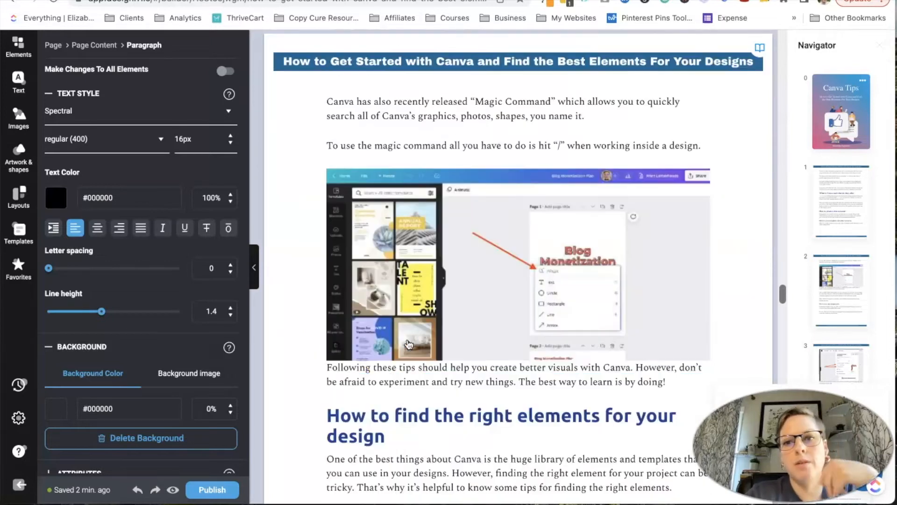
pyautogui.scroll(-20, 408, 344)
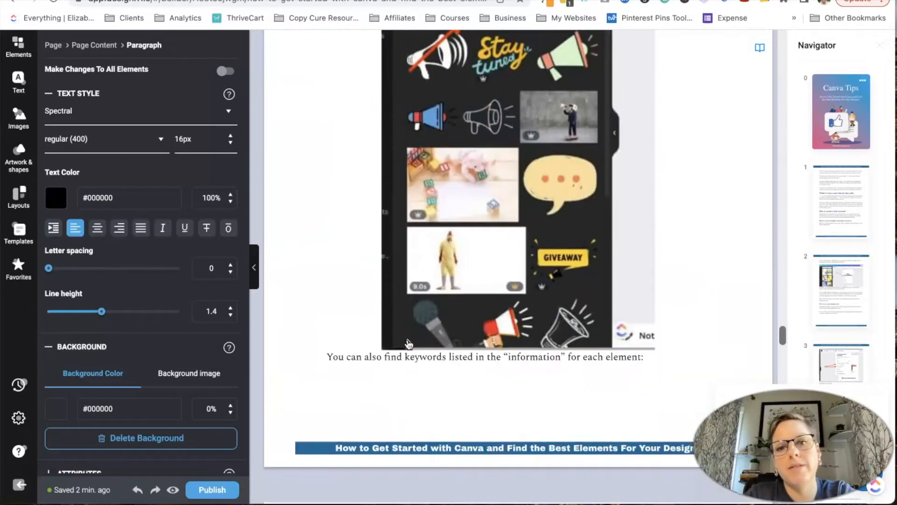
pyautogui.scroll(-15, 409, 344)
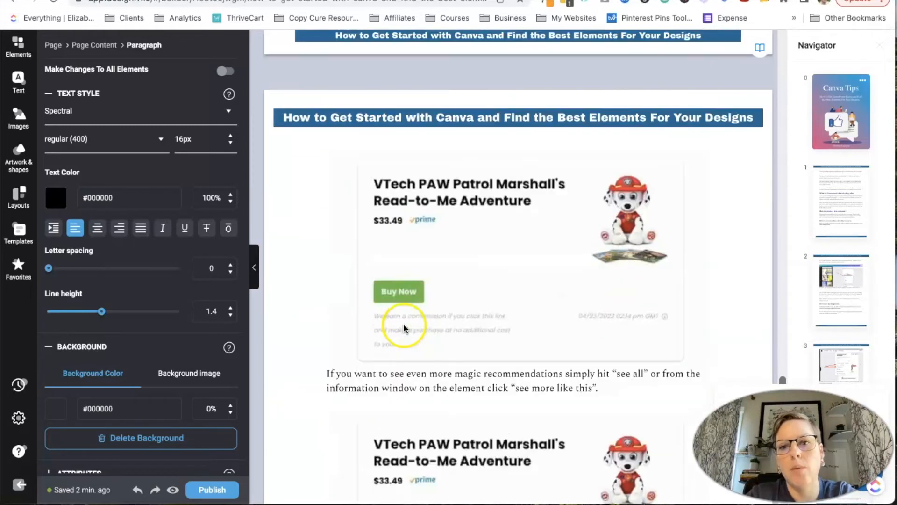
pyautogui.scroll(-18, 405, 313)
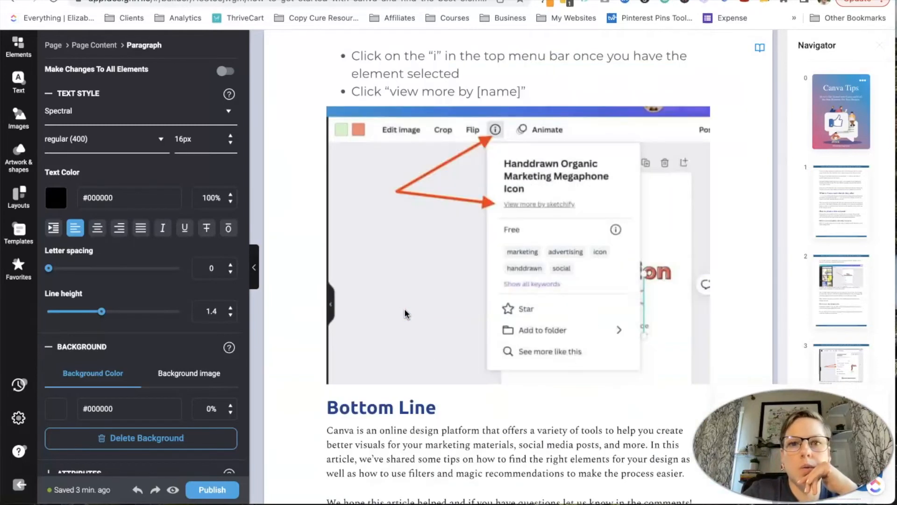
pyautogui.scroll(-18, 405, 313)
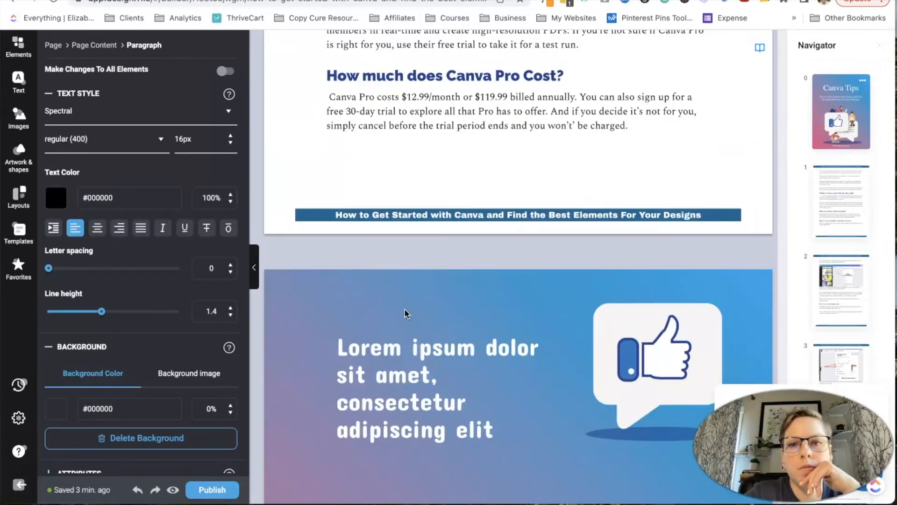
# Select the back page heading and examine the placeholder text on the back page.
pyautogui.click(444, 193)
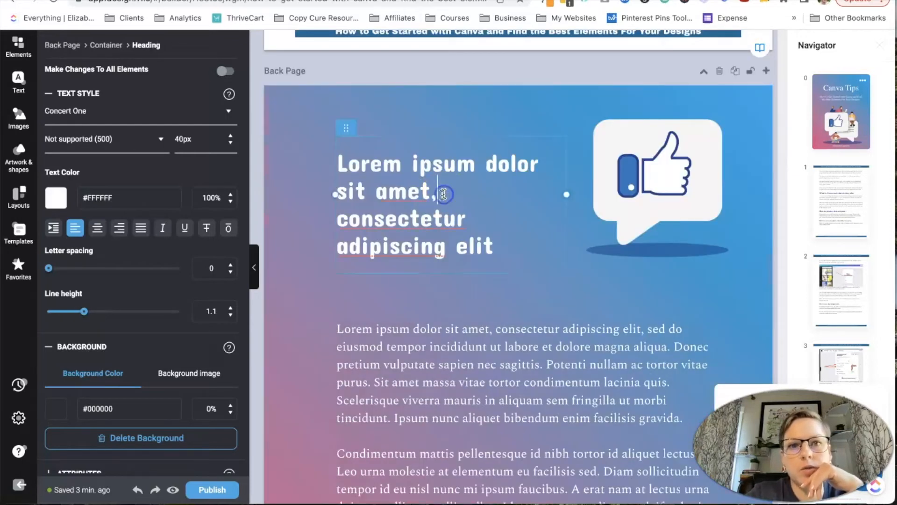
pyautogui.scroll(-6, 399, 319)
pyautogui.scroll(2, 400, 318)
pyautogui.scroll(-1, 400, 318)
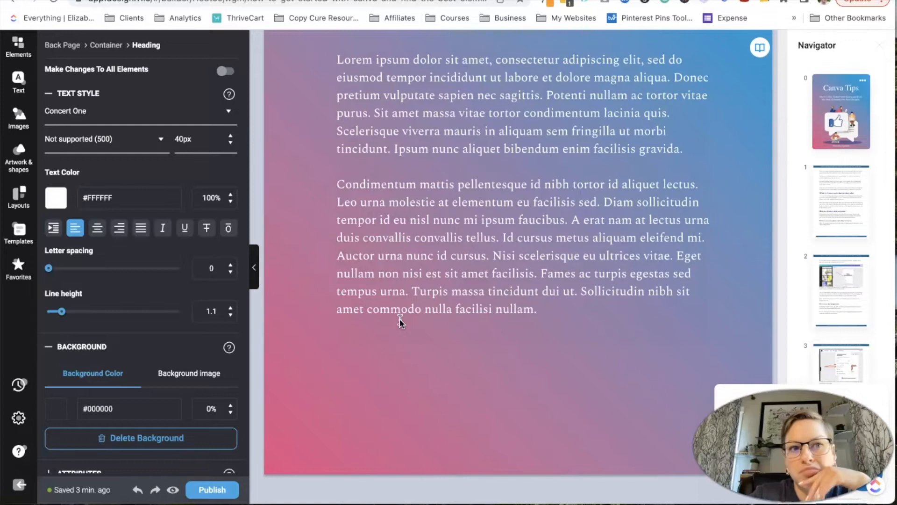
# Return to the cover page, save the project and open the publishing options.
pyautogui.scroll(20, 399, 323)
pyautogui.scroll(20, 399, 319)
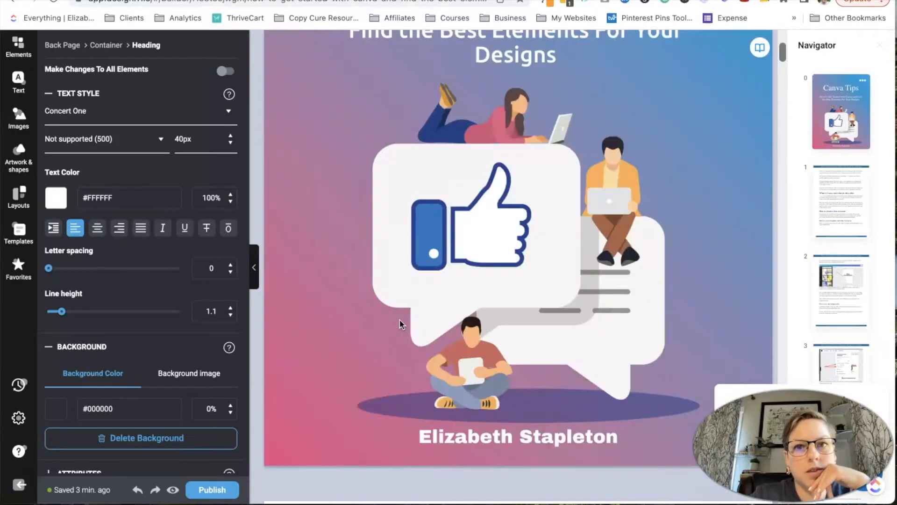
pyautogui.scroll(5, 400, 319)
pyautogui.click(698, 247)
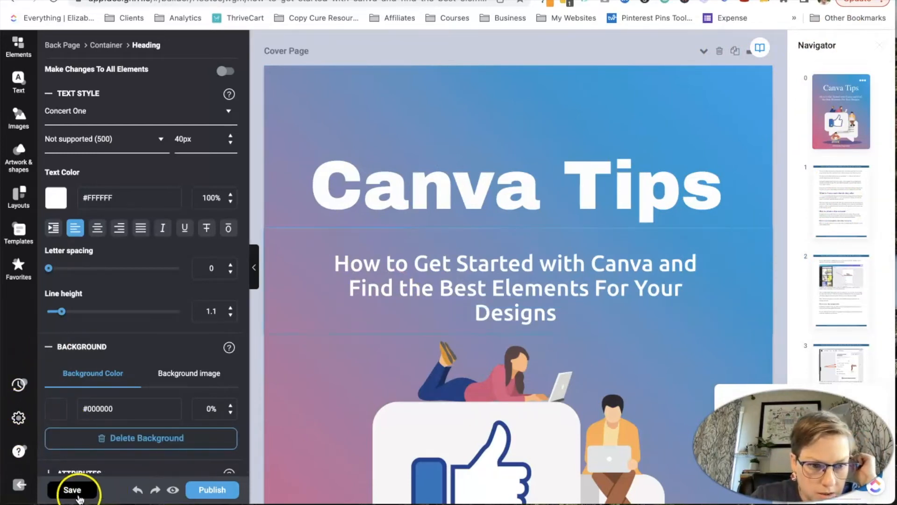
pyautogui.click(229, 490)
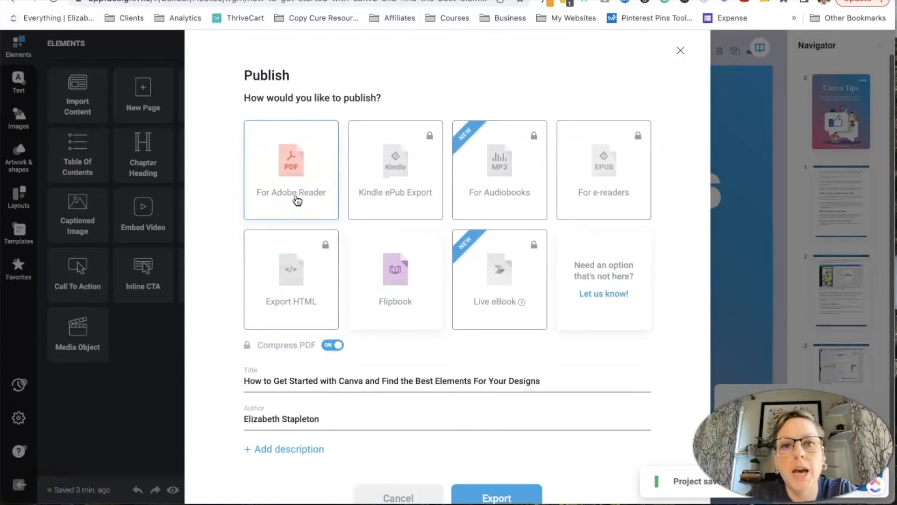
# Export the ebook in Flipbook format, accept the build-time notice and open the finished flipbook.
pyautogui.click(382, 140)
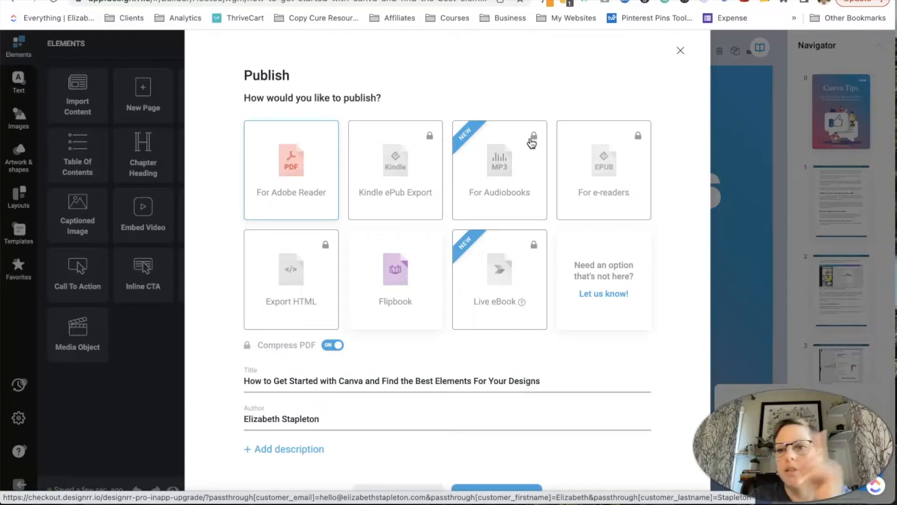
pyautogui.click(403, 293)
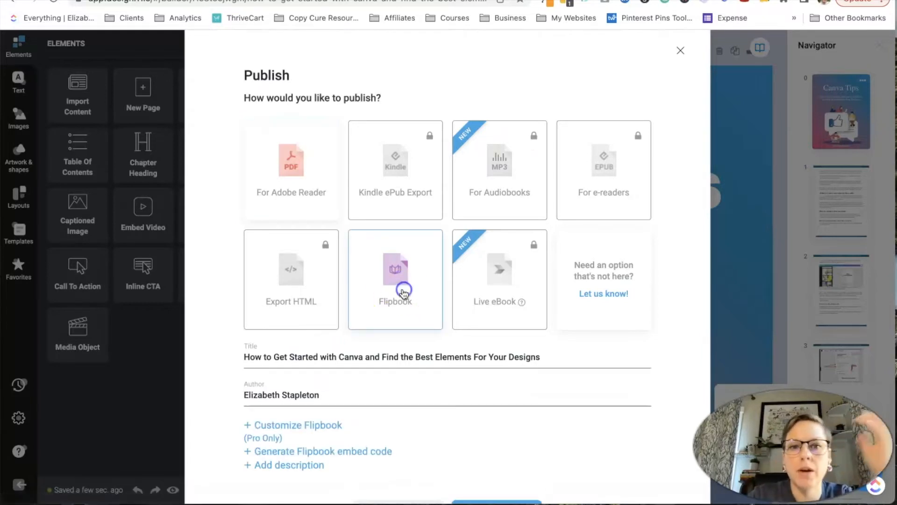
pyautogui.scroll(-2, 424, 339)
pyautogui.click(503, 425)
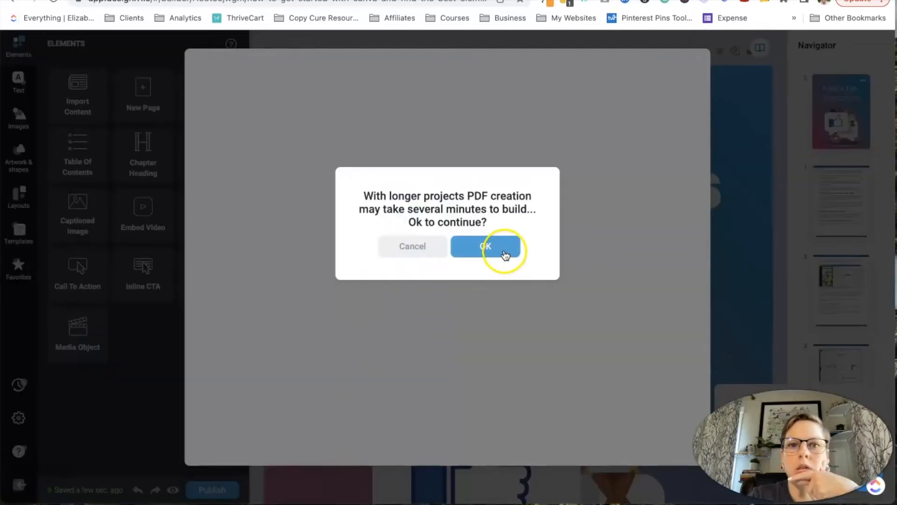
pyautogui.click(505, 254)
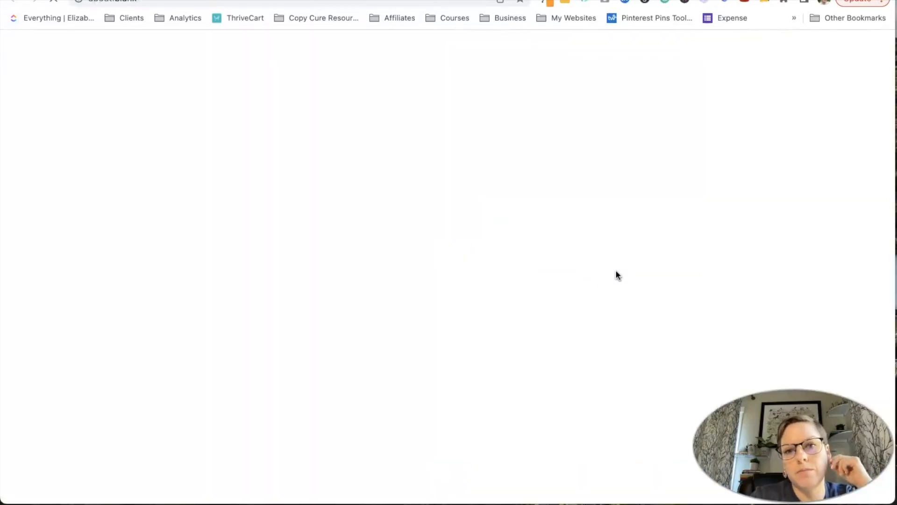
pyautogui.click(343, 193)
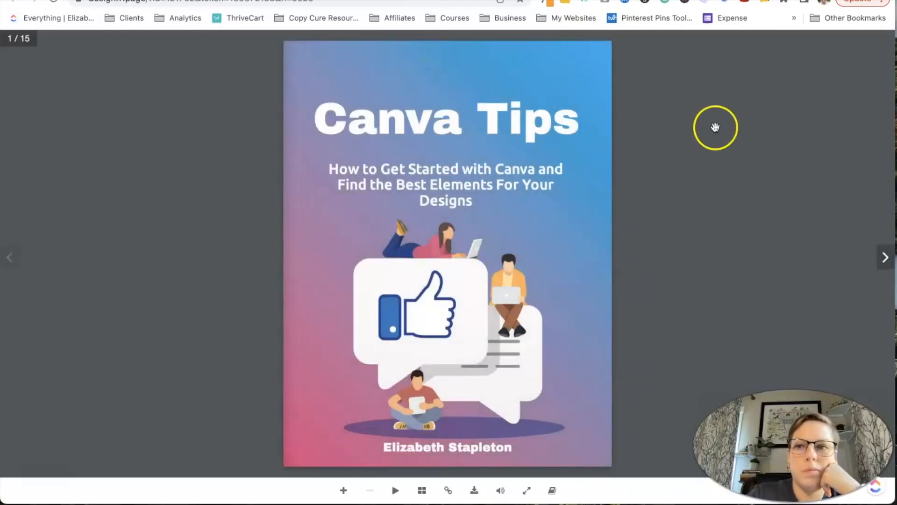
# Page through the published flipbook from the cover onward to check its layout.
pyautogui.click(884, 257)
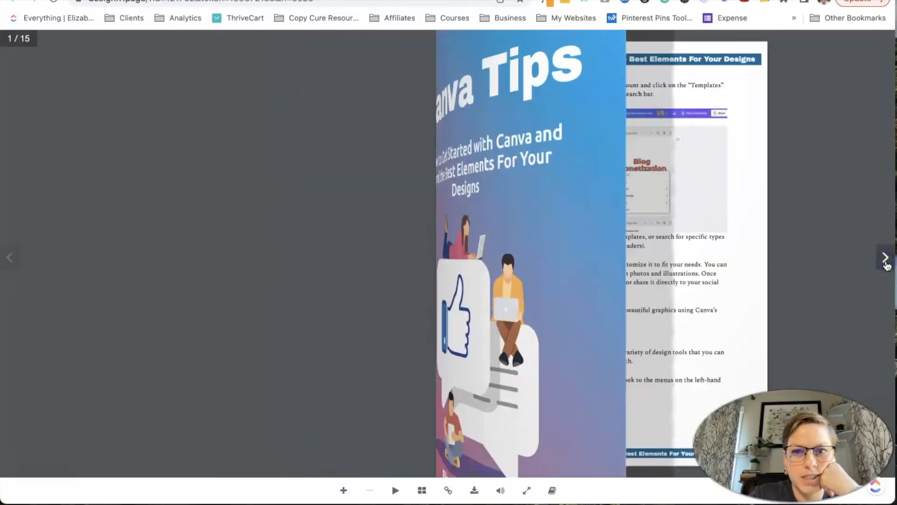
pyautogui.click(886, 262)
pyautogui.click(886, 262)
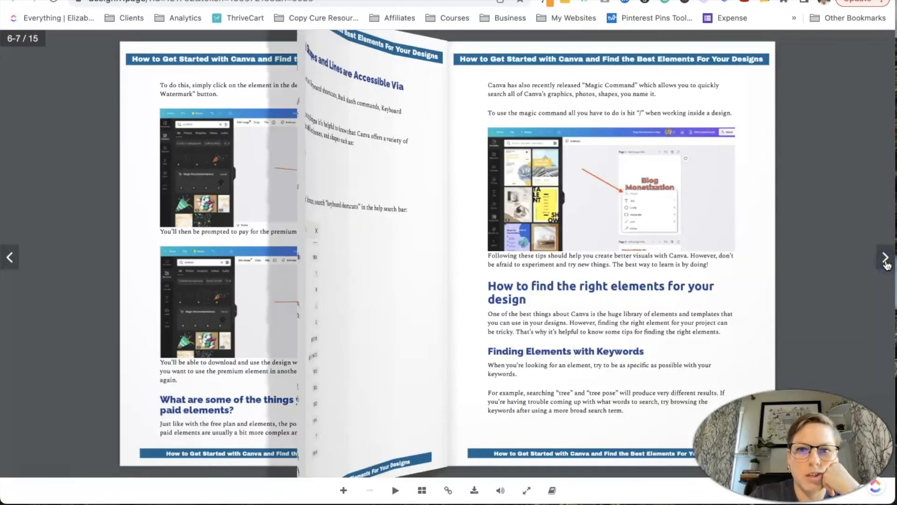
pyautogui.click(886, 260)
pyautogui.click(885, 261)
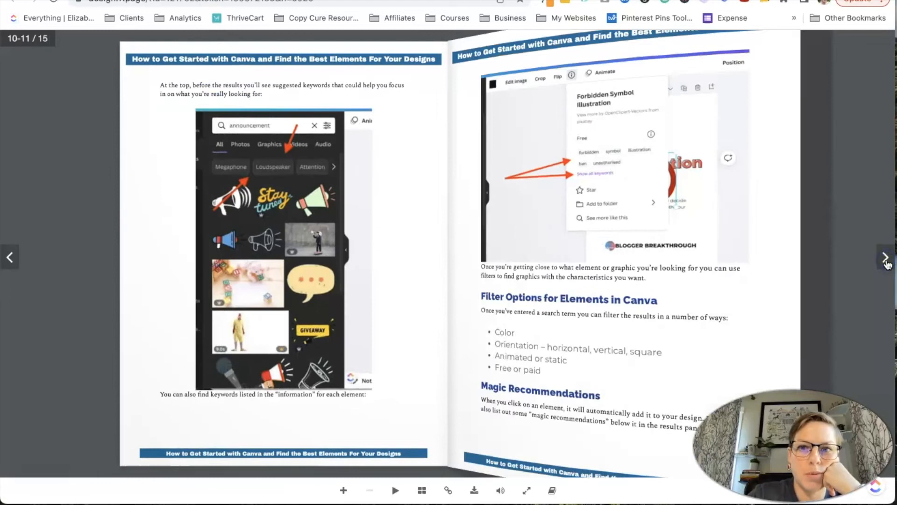
pyautogui.click(886, 262)
pyautogui.click(886, 262)
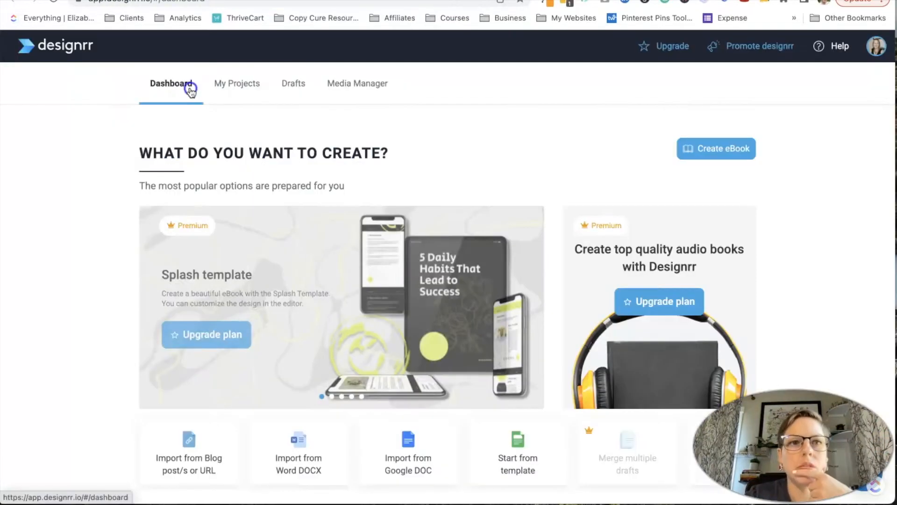
pyautogui.click(190, 92)
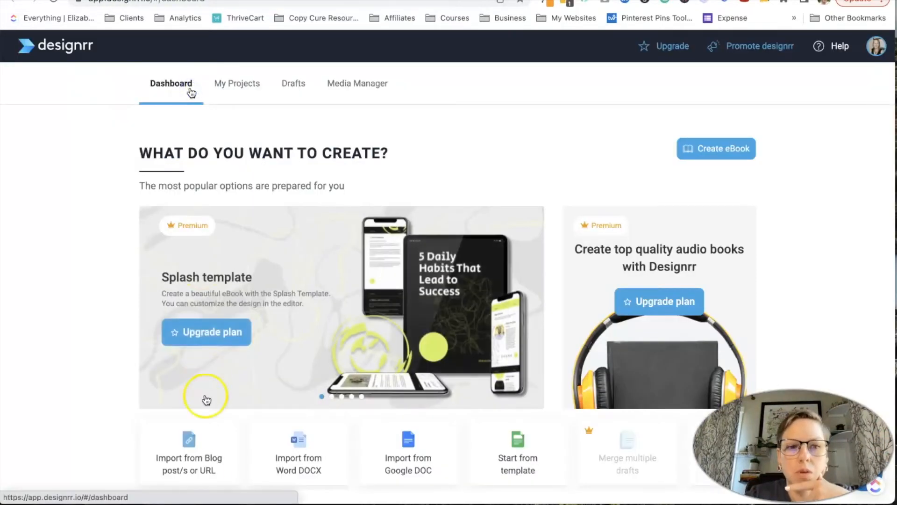
pyautogui.click(203, 470)
pyautogui.click(401, 306)
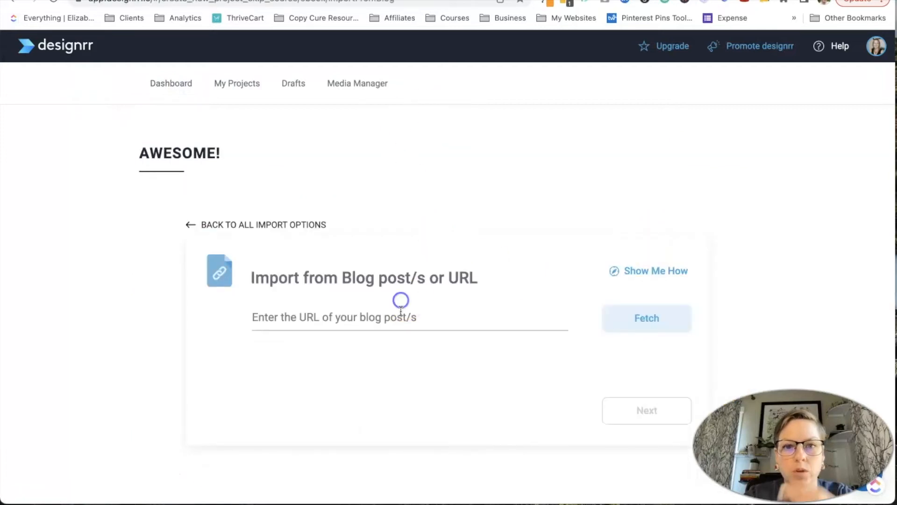
pyautogui.hotkey('ctrl', 'Tab')
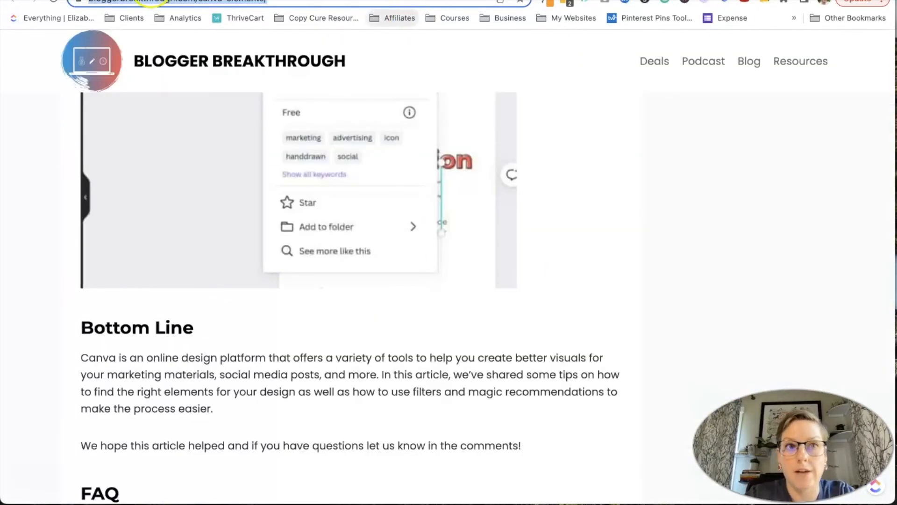
pyautogui.click(187, 0)
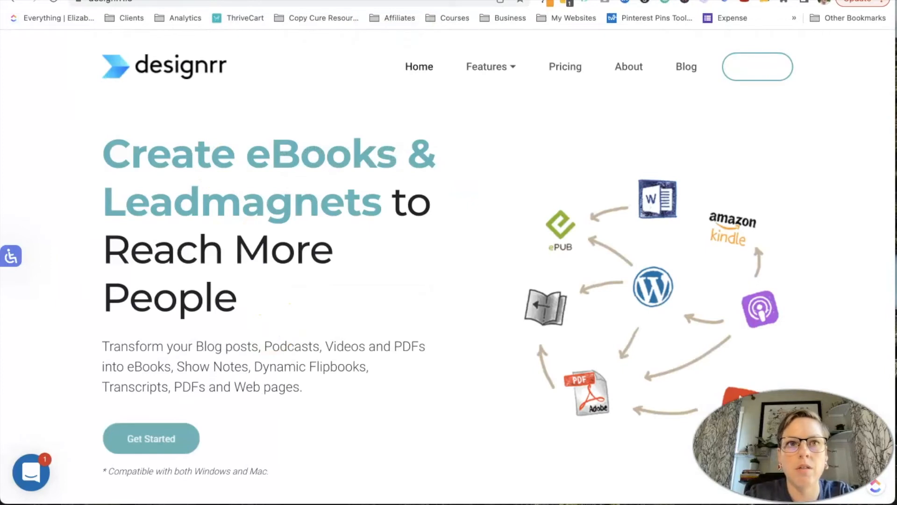
pyautogui.click(199, 1)
pyautogui.click(287, 315)
pyautogui.write('https://bloggerbreakthrough.com/canva-elements/')
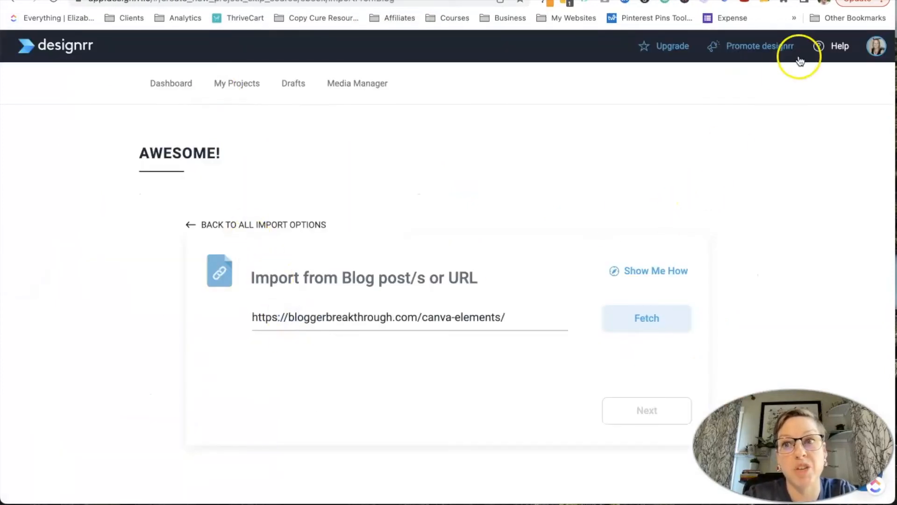
# Switch to the Blogger Breakthrough website and search it for "canva" to find another related post.
pyautogui.hotkey('ctrl', 'Tab')
pyautogui.scroll(8, 709, 392)
pyautogui.scroll(-15, 709, 391)
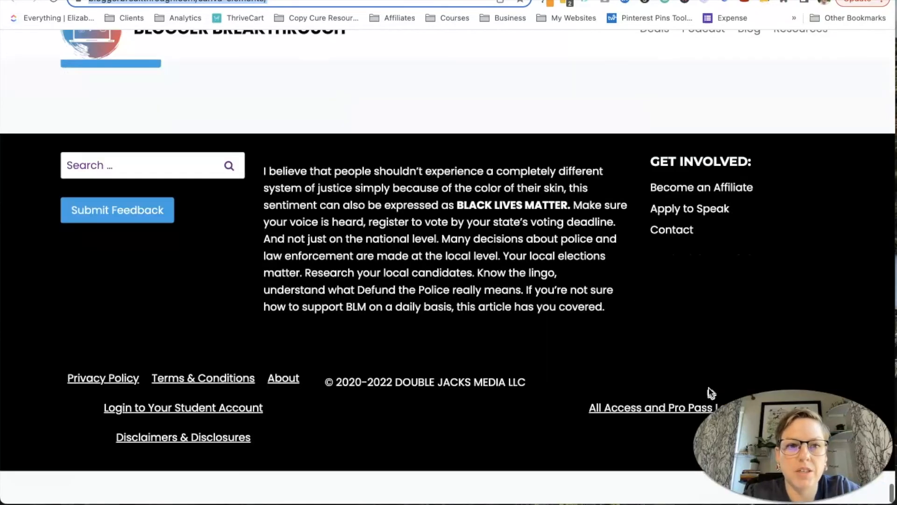
pyautogui.scroll(5, 711, 392)
pyautogui.scroll(-3, 192, 225)
pyautogui.click(190, 227)
pyautogui.write('can')
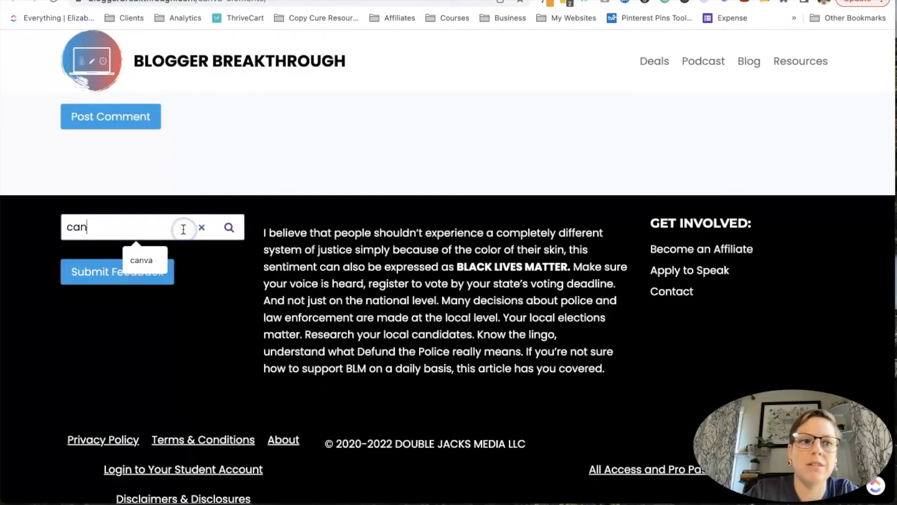
pyautogui.write('va')
pyautogui.press('Return')
pyautogui.click(183, 229)
pyautogui.click(518, 284)
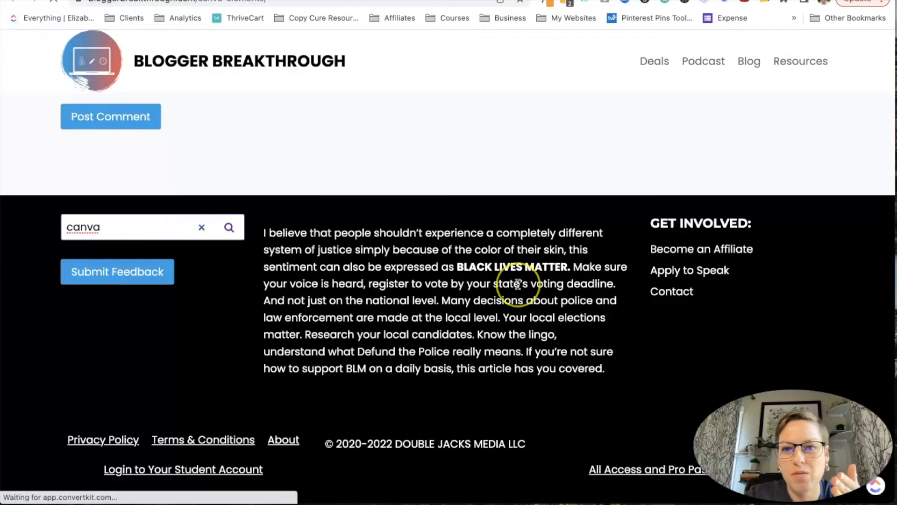
pyautogui.click(645, 316)
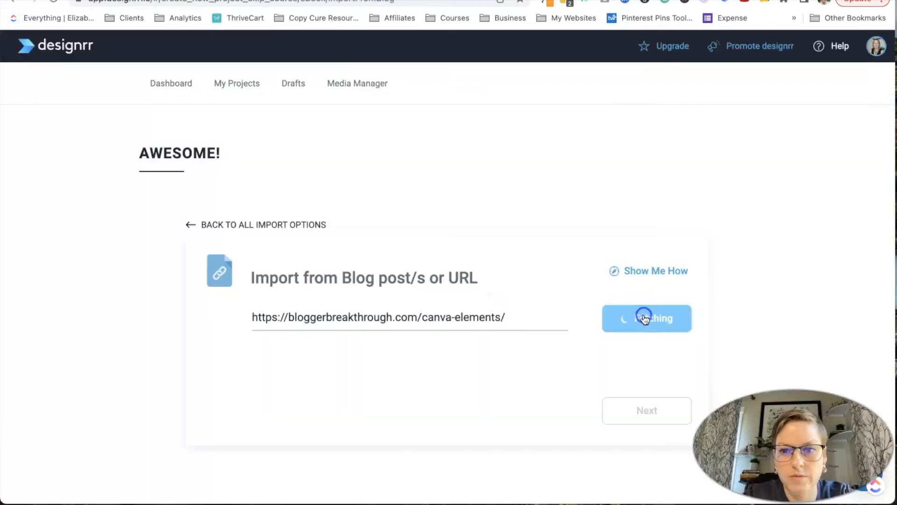
pyautogui.click(484, 245)
pyautogui.write('https://bloggerbreakthrough.com/bbp038/')
pyautogui.click(646, 245)
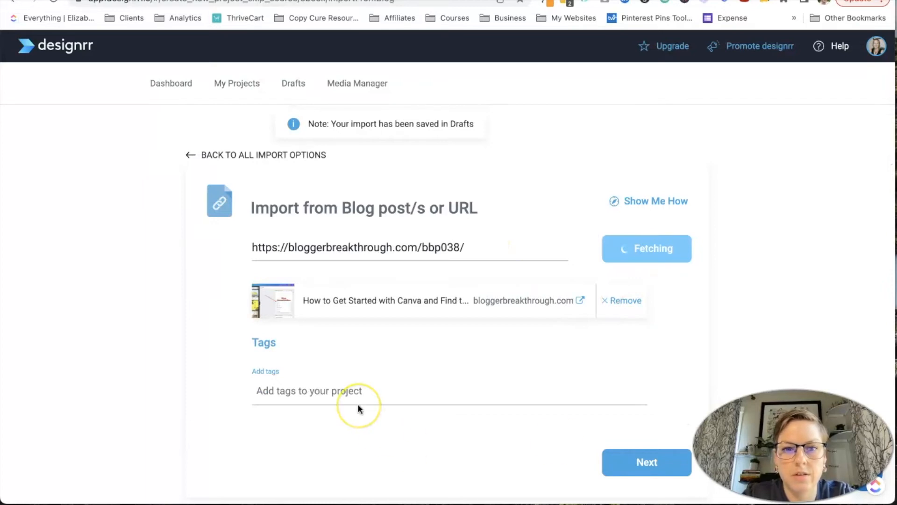
pyautogui.scroll(-2, 358, 405)
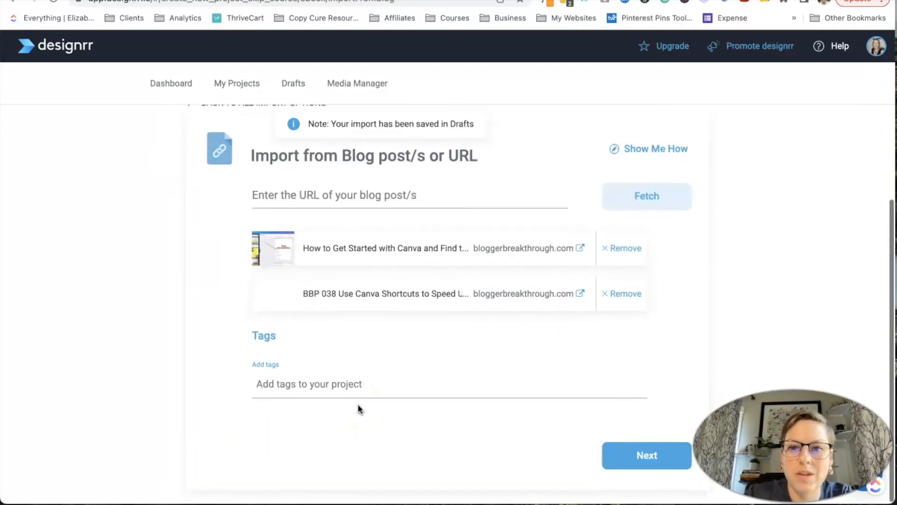
# Continue to template selection, filter the templates to the Standard type and apply the Engagement cover design.
pyautogui.click(615, 450)
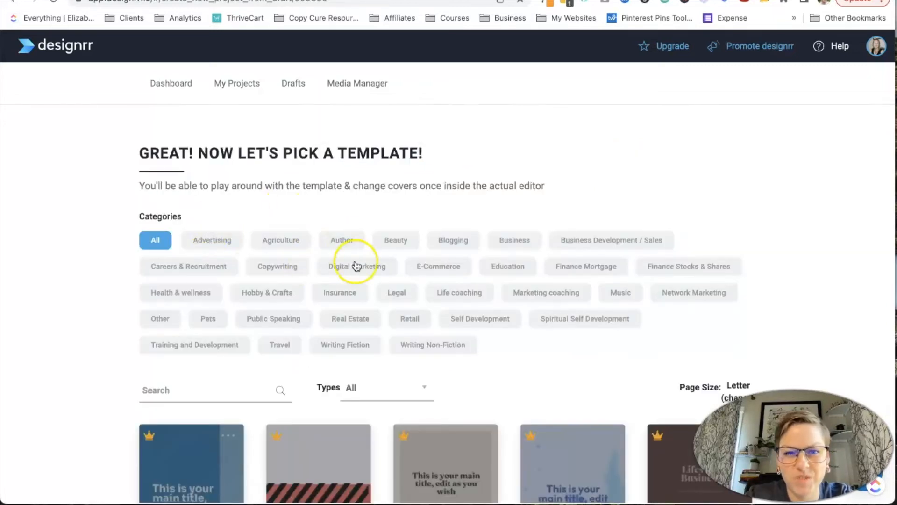
pyautogui.click(364, 390)
pyautogui.click(393, 206)
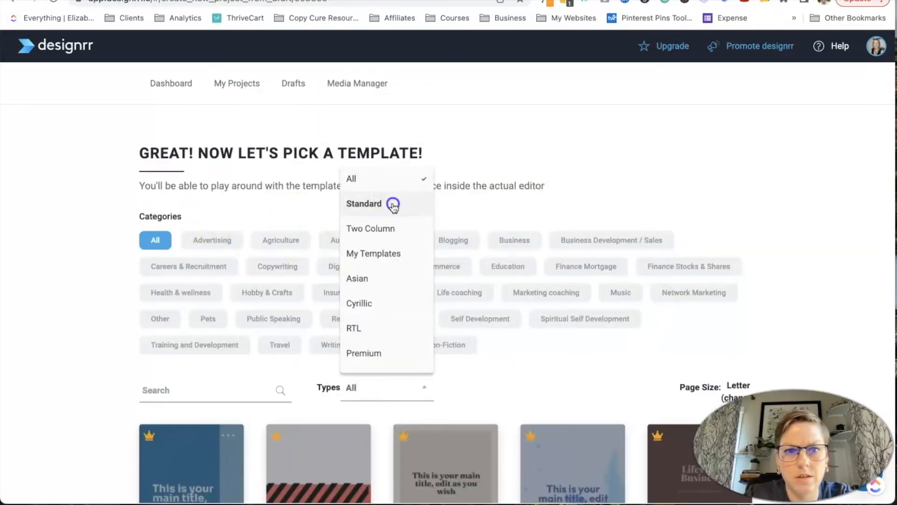
pyautogui.scroll(-15, 450, 390)
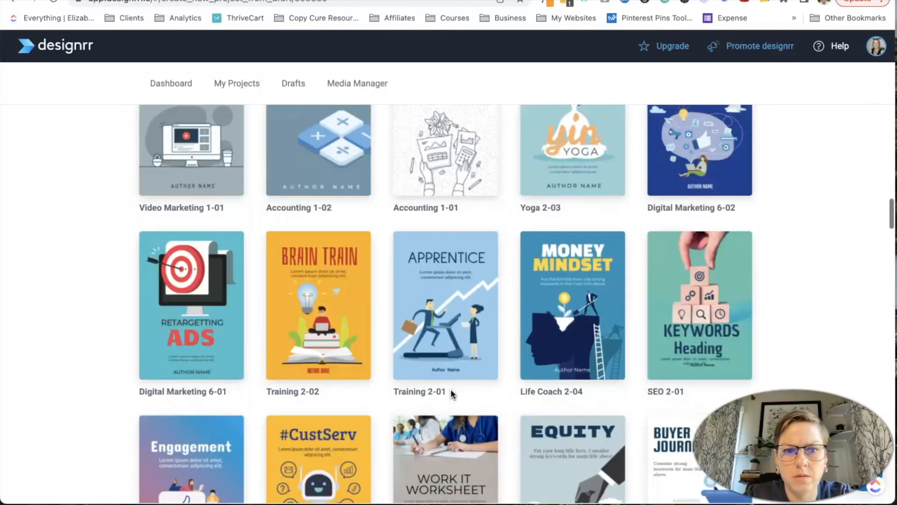
pyautogui.scroll(-8, 450, 392)
pyautogui.scroll(4, 327, 280)
pyautogui.click(191, 248)
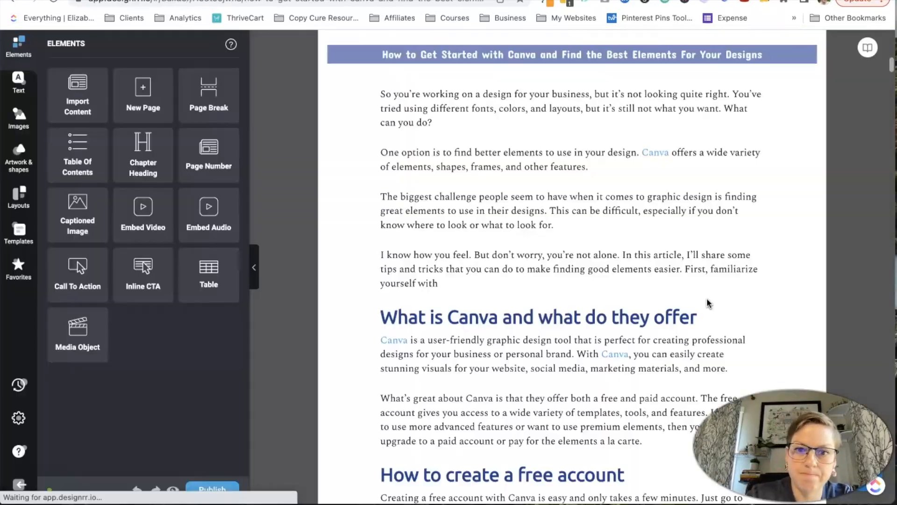
# Review the imported pages through to the back page, and examine where the second post's Shownotes follow the first post's FAQ.
pyautogui.scroll(-15, 706, 298)
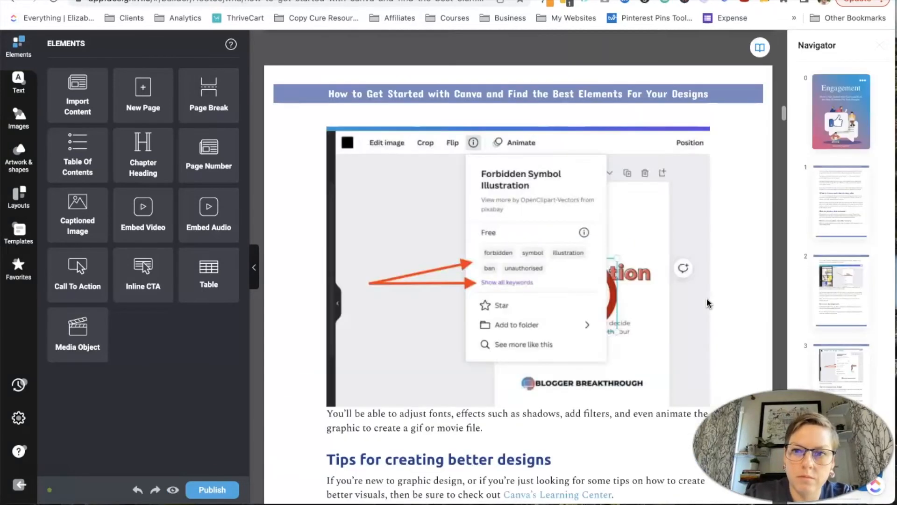
pyautogui.scroll(-20, 706, 298)
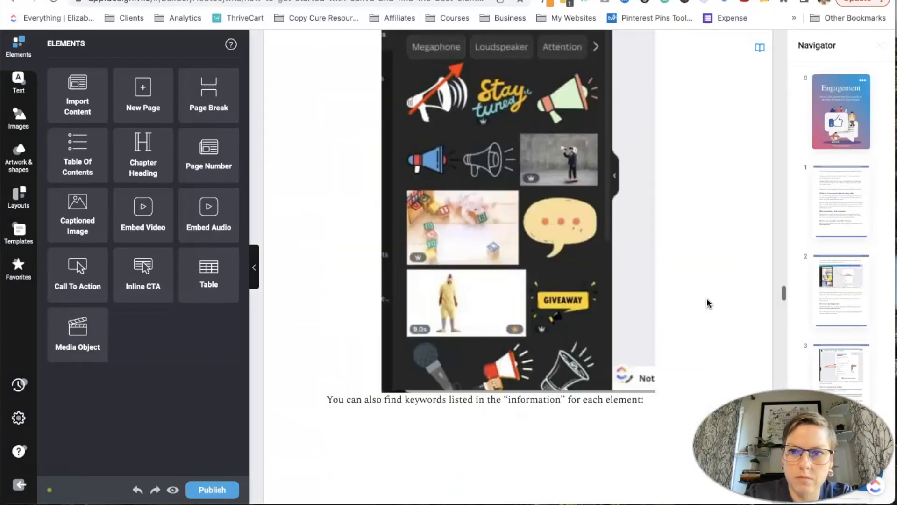
pyautogui.scroll(-20, 706, 298)
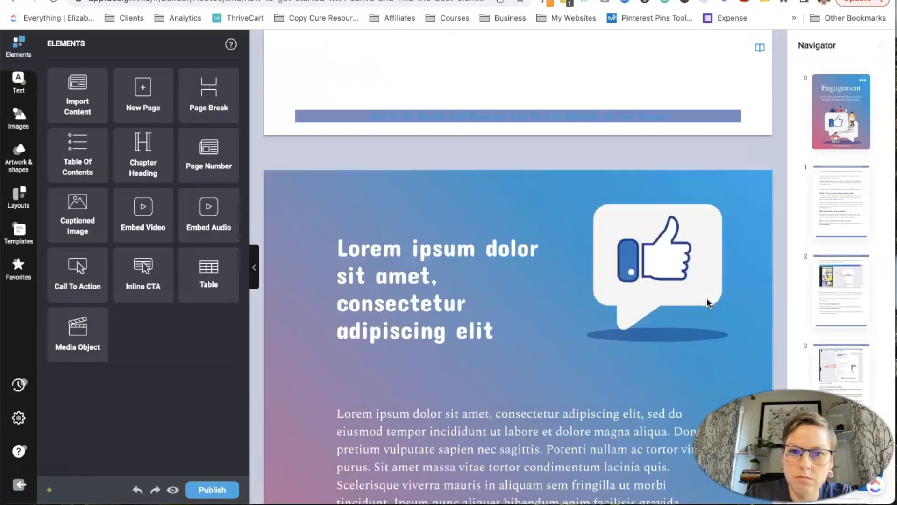
pyautogui.scroll(20, 707, 299)
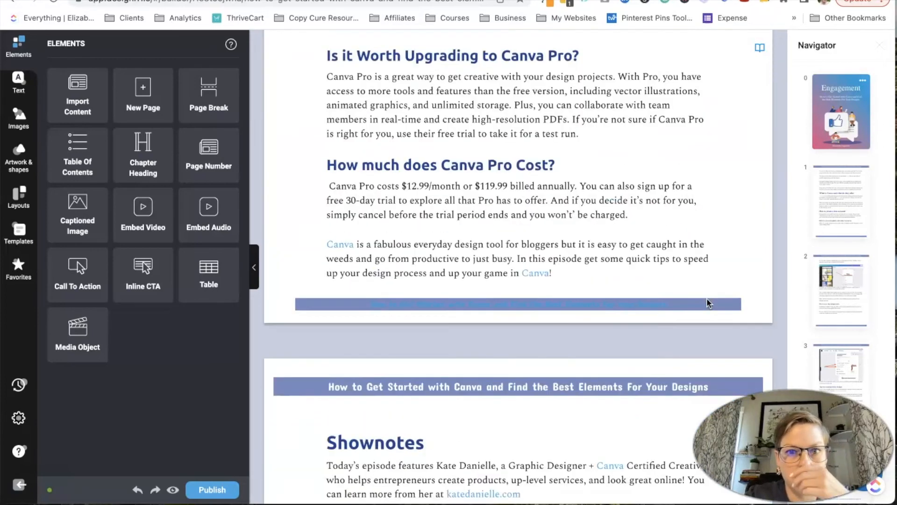
pyautogui.scroll(12, 707, 303)
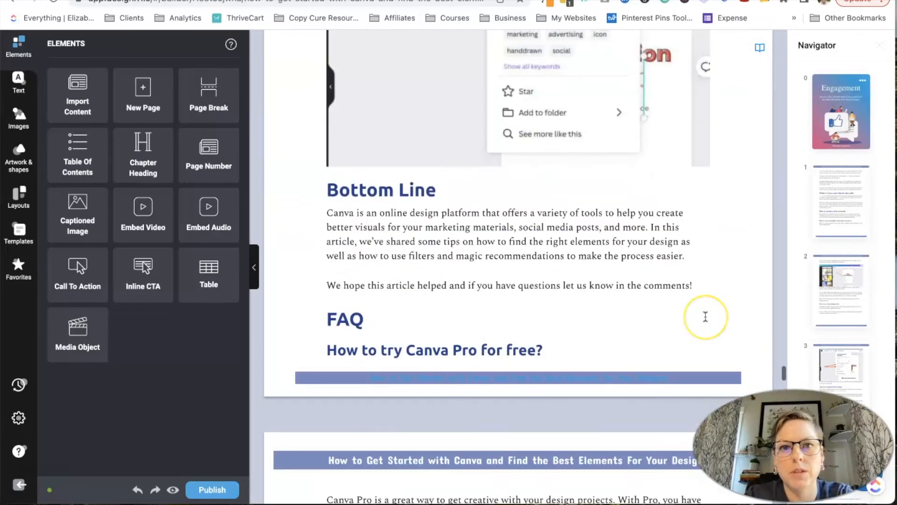
pyautogui.scroll(-5, 706, 313)
pyautogui.scroll(-1, 706, 316)
pyautogui.scroll(-3, 705, 316)
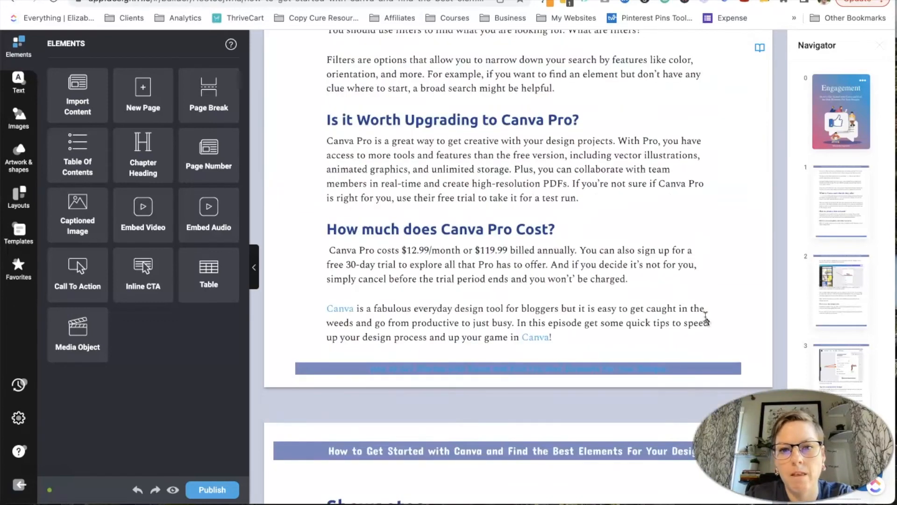
pyautogui.scroll(6, 705, 318)
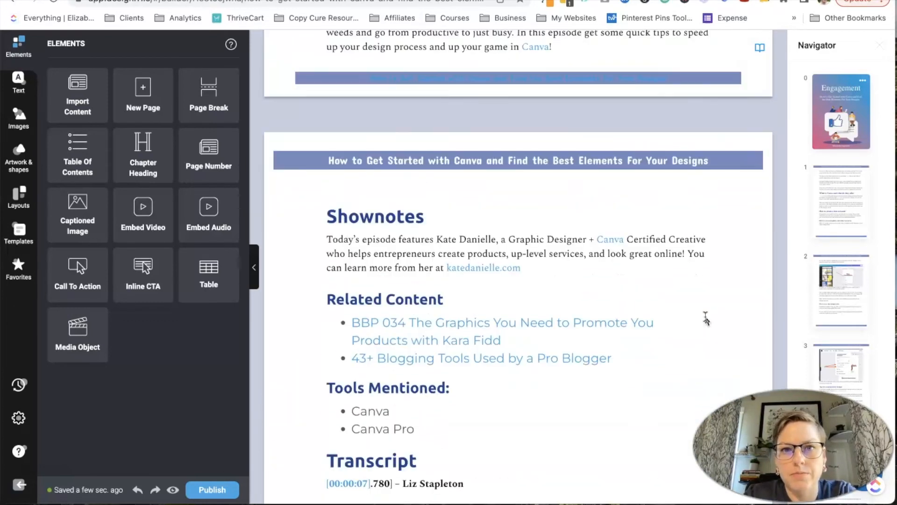
pyautogui.scroll(-4, 705, 317)
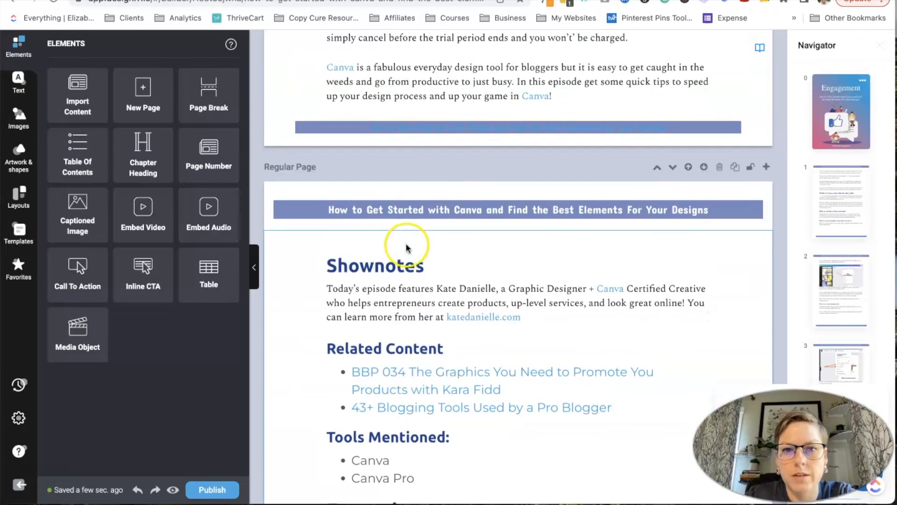
pyautogui.scroll(-5, 419, 236)
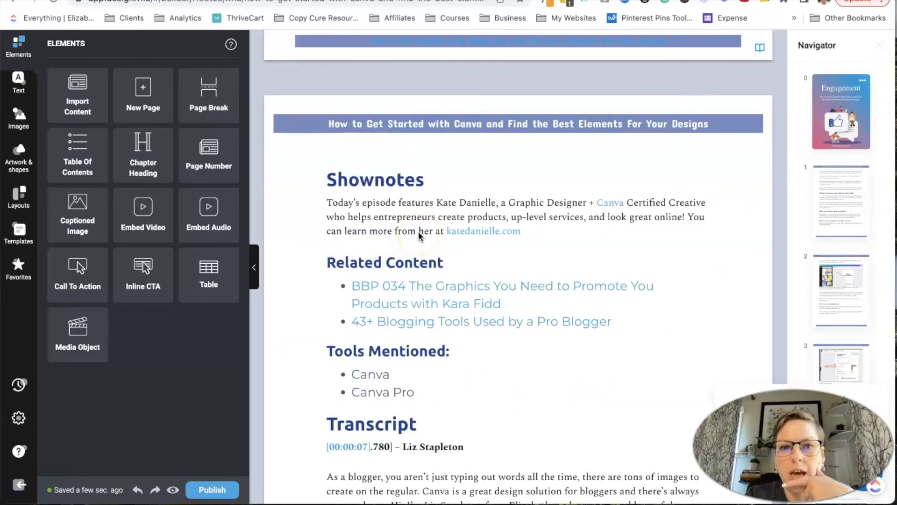
pyautogui.scroll(5, 419, 236)
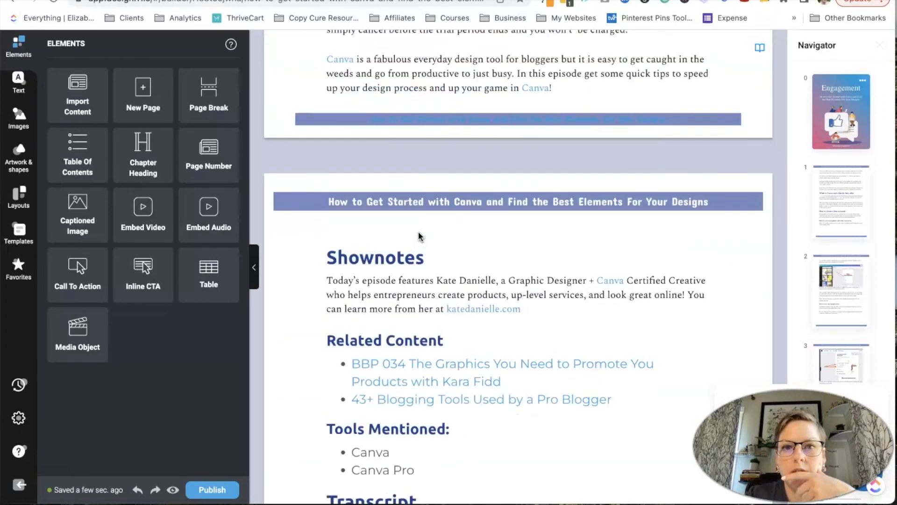
pyautogui.scroll(1, 425, 229)
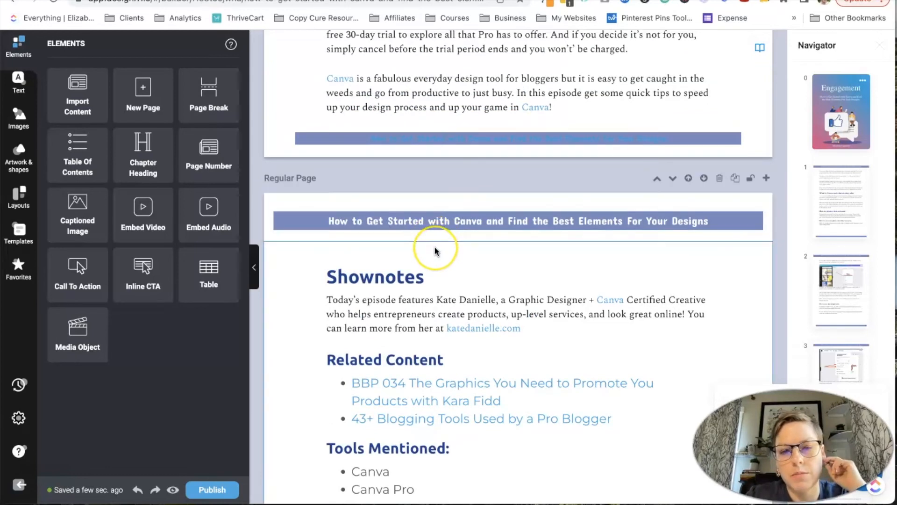
# Examine the transition from the first post's FAQ to the second post's Shownotes, and the preceding pages back to the cover.
pyautogui.scroll(5, 434, 241)
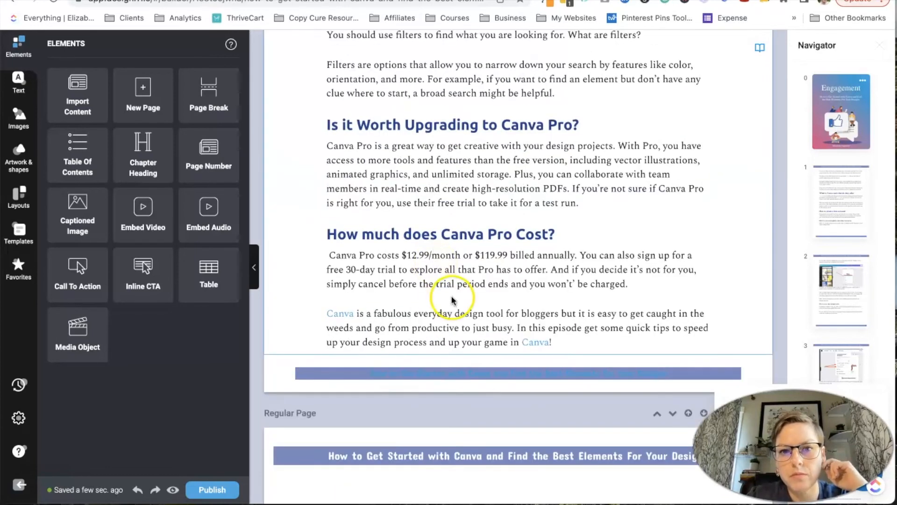
pyautogui.click(452, 300)
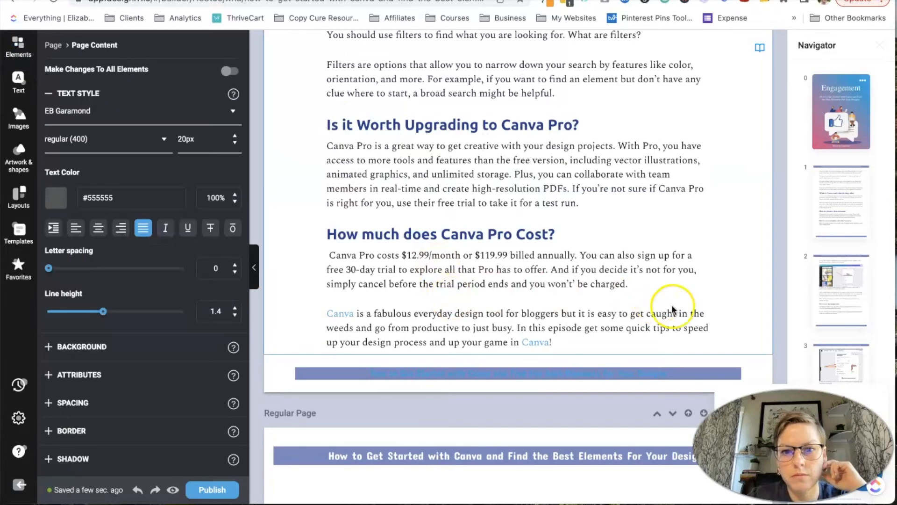
pyautogui.scroll(-2, 689, 329)
pyautogui.scroll(-2, 689, 329)
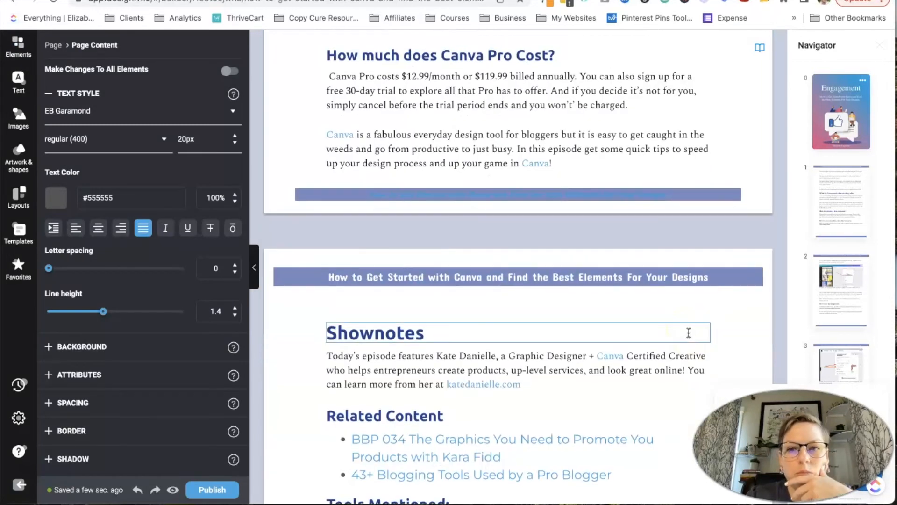
pyautogui.scroll(15, 523, 306)
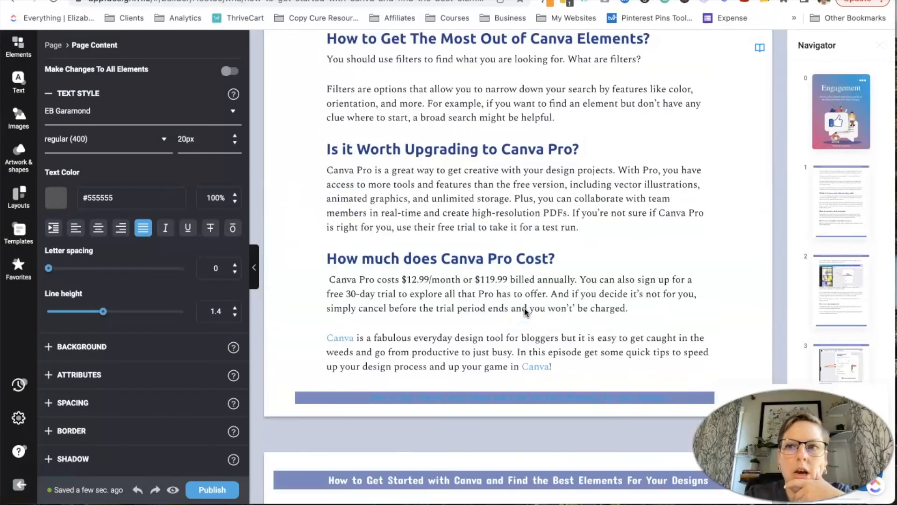
pyautogui.scroll(20, 524, 306)
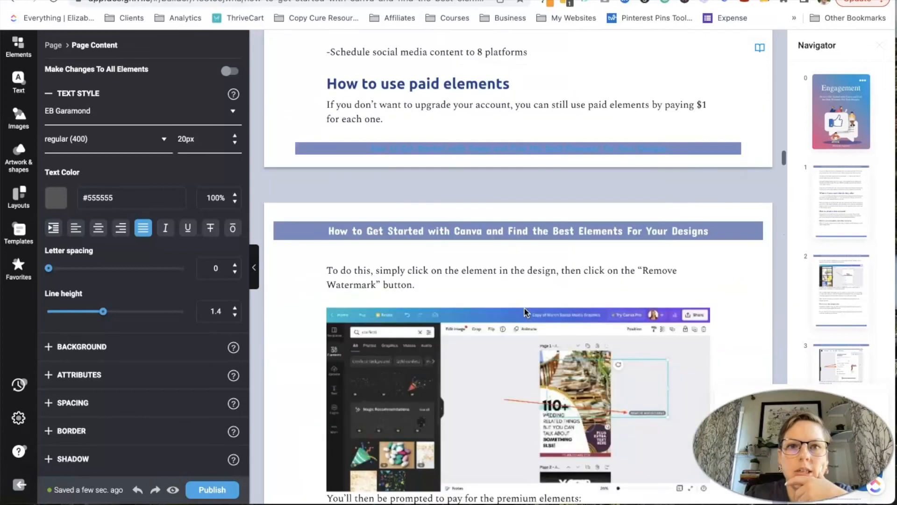
pyautogui.scroll(3, 523, 307)
pyautogui.scroll(-2, 523, 307)
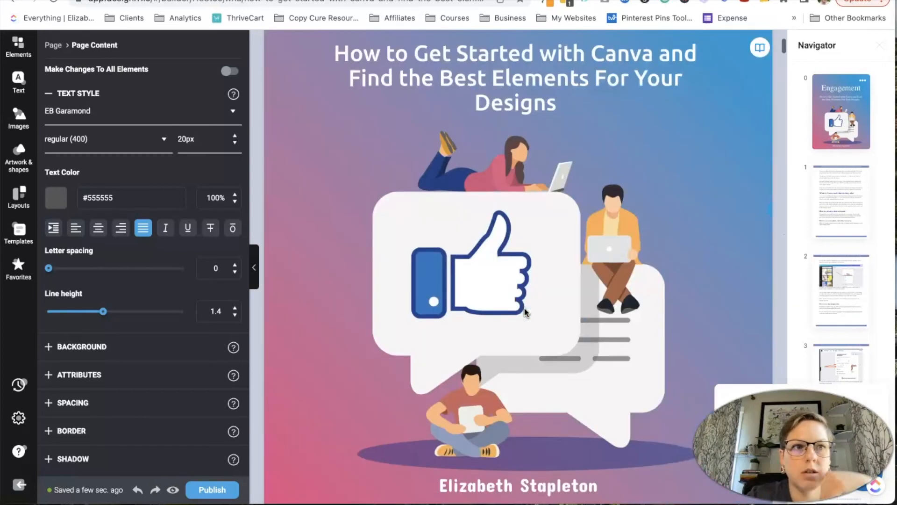
# Add a new page of the Table of Contents type directly after the cover.
pyautogui.click(121, 126)
pyautogui.click(18, 47)
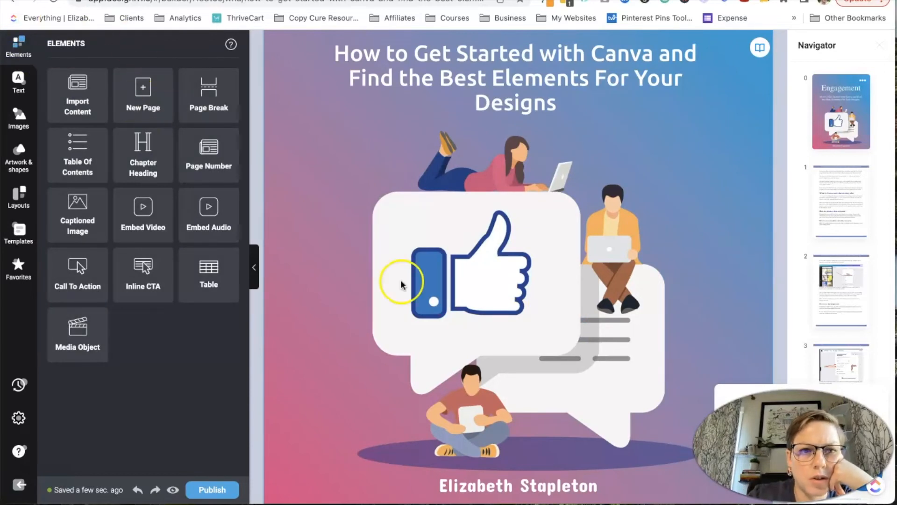
pyautogui.scroll(-5, 400, 278)
pyautogui.moveTo(158, 118); pyautogui.dragTo(216, 244)
pyautogui.moveTo(144, 110); pyautogui.dragTo(319, 353)
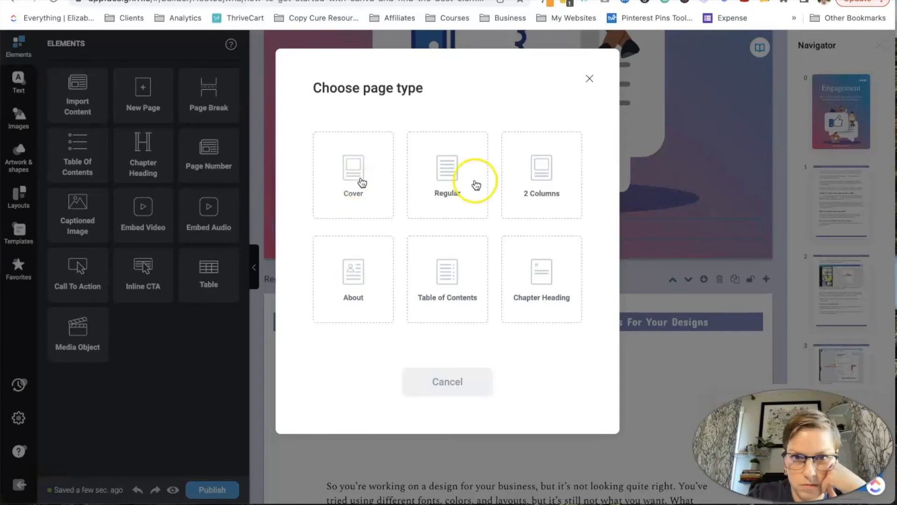
pyautogui.click(447, 314)
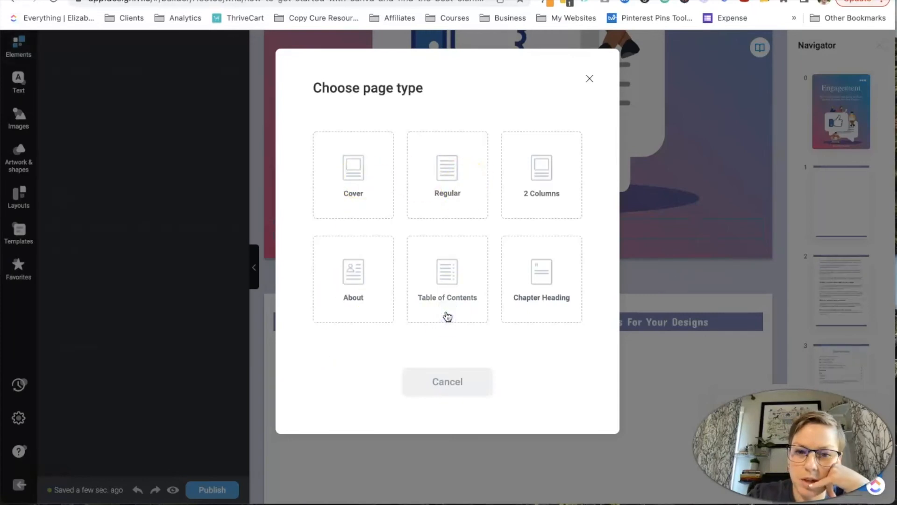
pyautogui.click(446, 317)
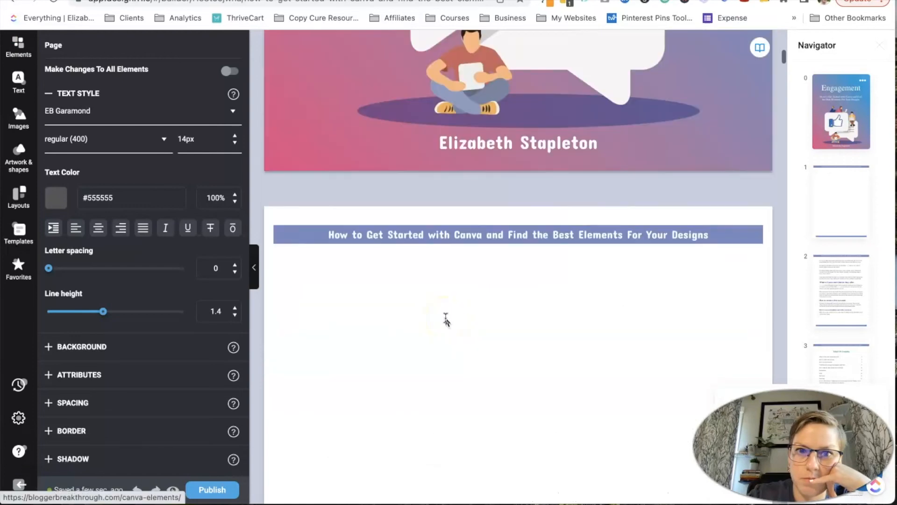
# Place a Table Of Contents element on the blank page that follows the cover.
pyautogui.click(18, 46)
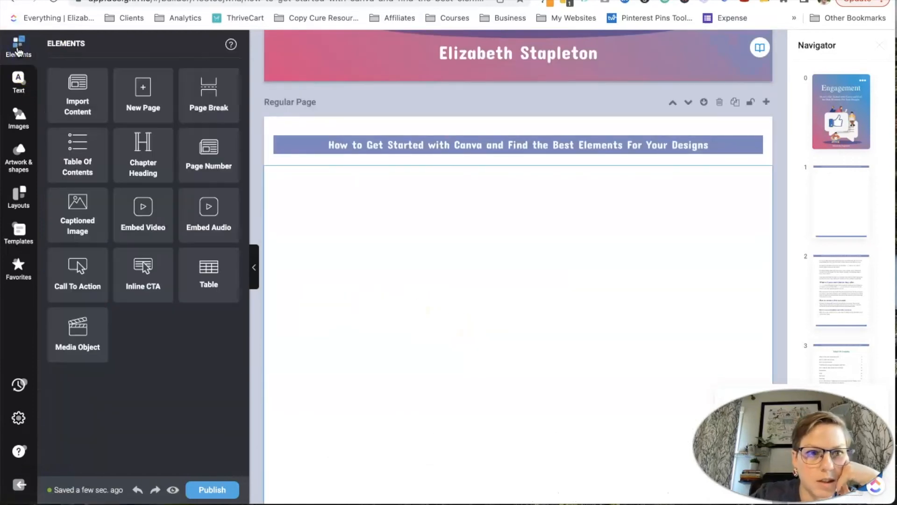
pyautogui.moveTo(74, 160); pyautogui.dragTo(429, 302)
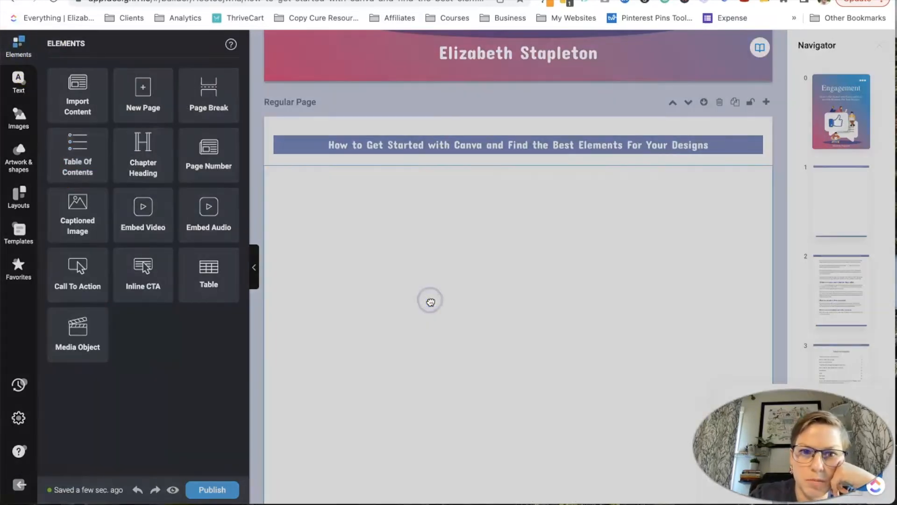
pyautogui.click(480, 168)
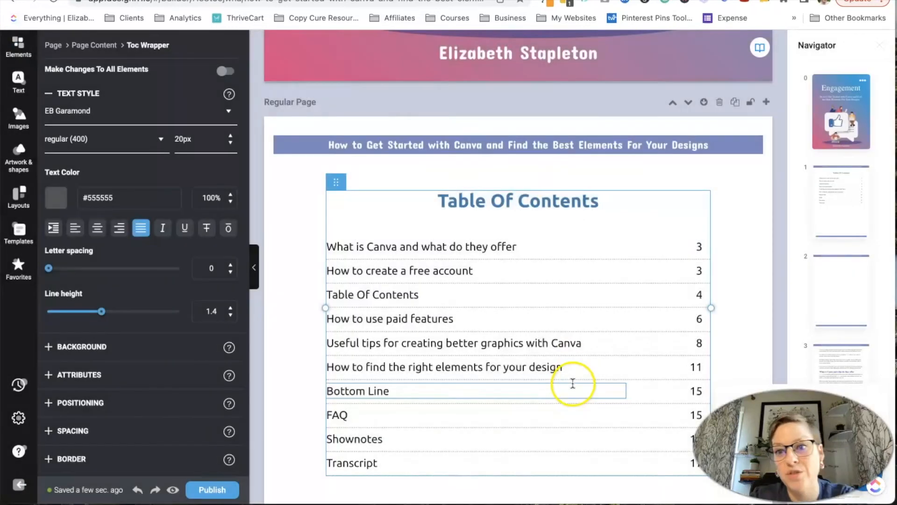
# Turn on the page numbering label in the project settings and check the start page and Roman numeral options.
pyautogui.scroll(-3, 573, 383)
pyautogui.scroll(-1, 456, 385)
pyautogui.scroll(-10, 457, 385)
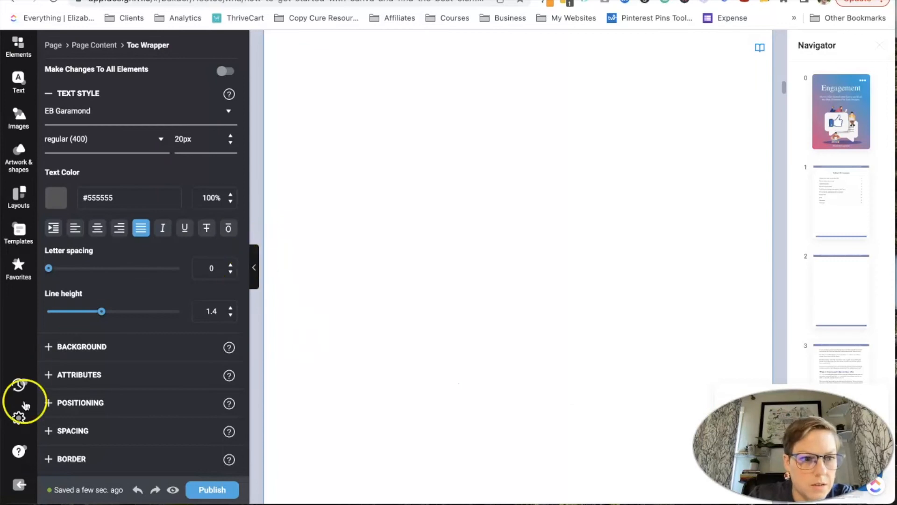
pyautogui.click(19, 416)
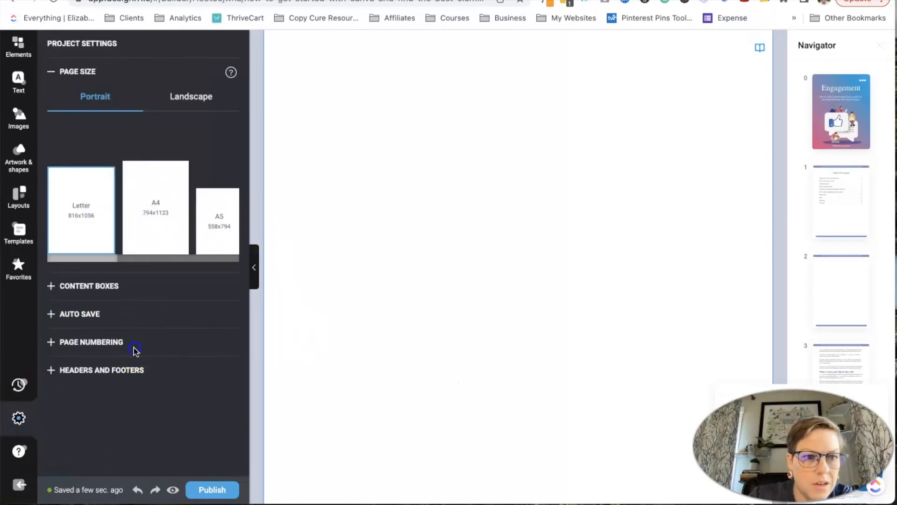
pyautogui.click(92, 343)
pyautogui.click(225, 377)
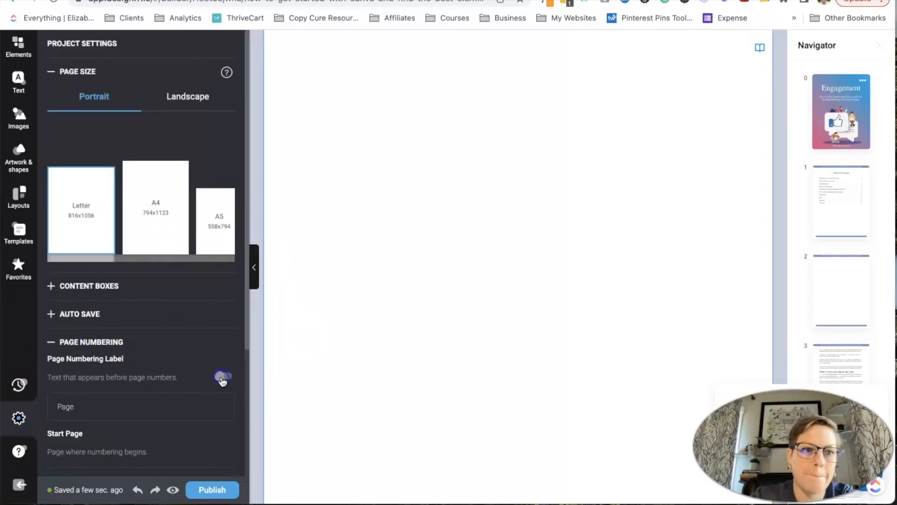
pyautogui.scroll(-4, 150, 405)
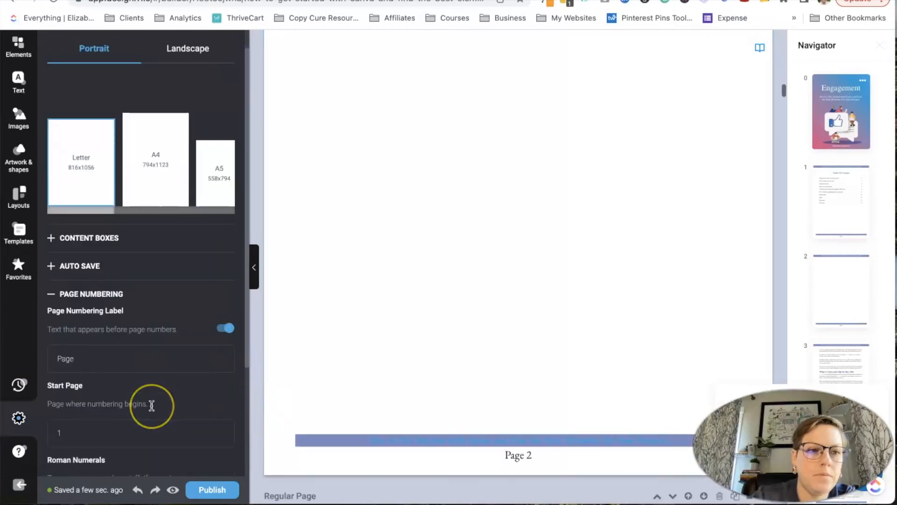
pyautogui.scroll(-2, 512, 345)
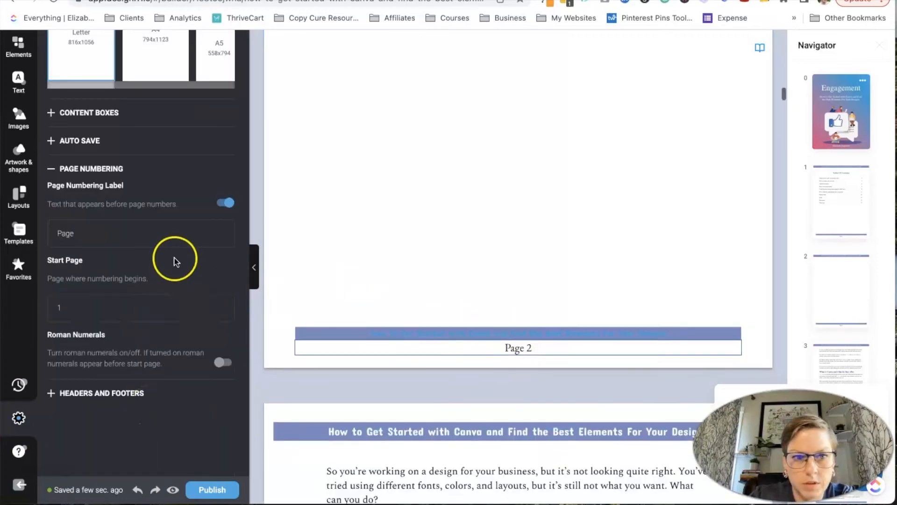
# Switch the page numbering label off and on again, and clear its "Page" text so only numbers are used.
pyautogui.click(225, 204)
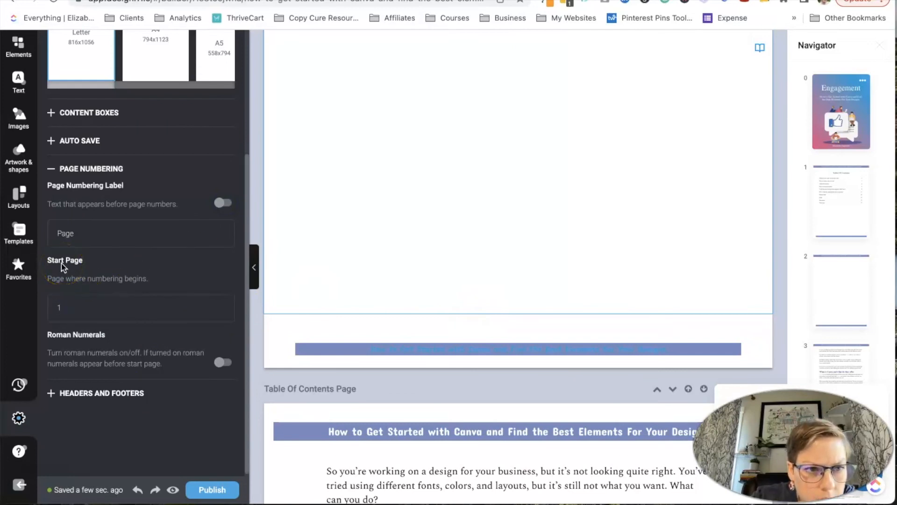
pyautogui.click(231, 202)
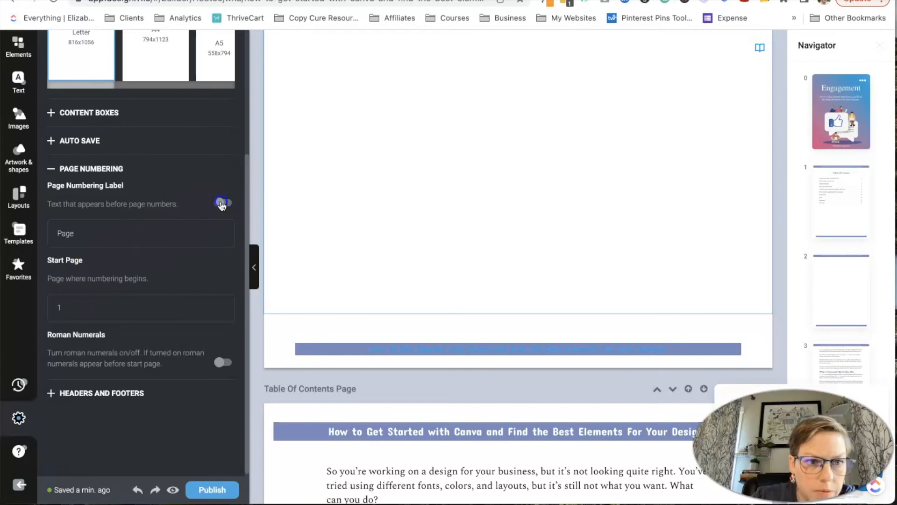
pyautogui.doubleClick(94, 234)
pyautogui.press('BackSpace')
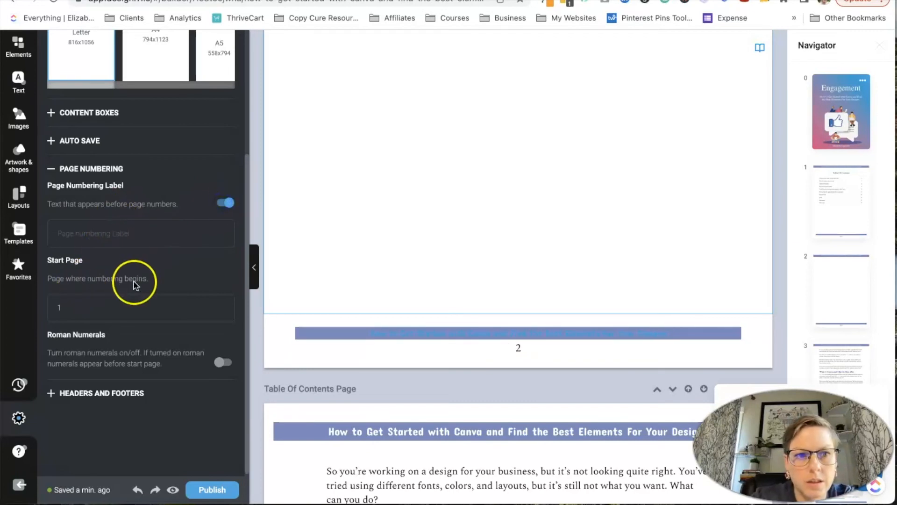
# Review the footer page numbers through to the back page, and look back over the transcript and Canva elements pages.
pyautogui.click(522, 346)
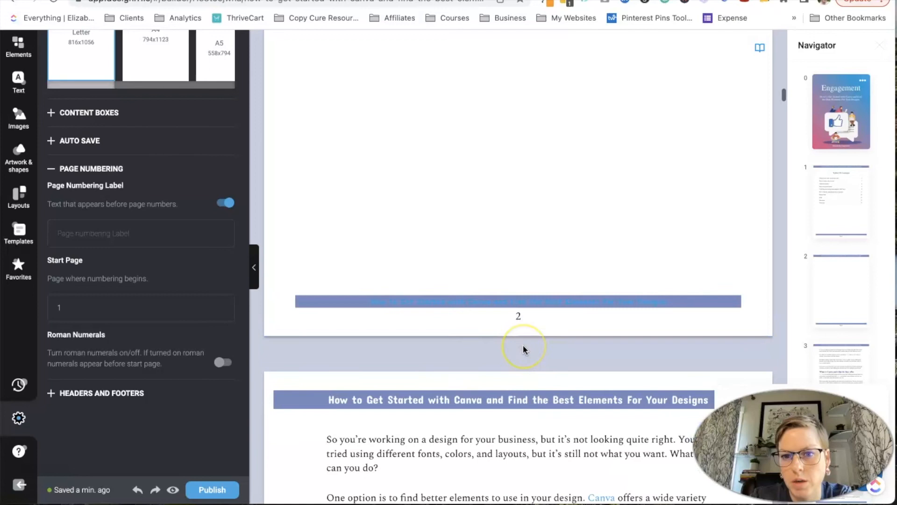
pyautogui.scroll(-15, 523, 344)
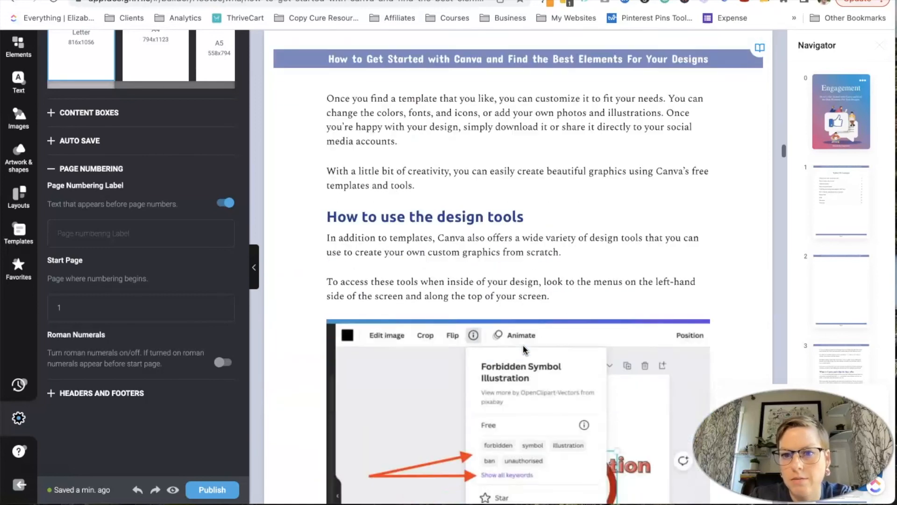
pyautogui.scroll(-20, 523, 344)
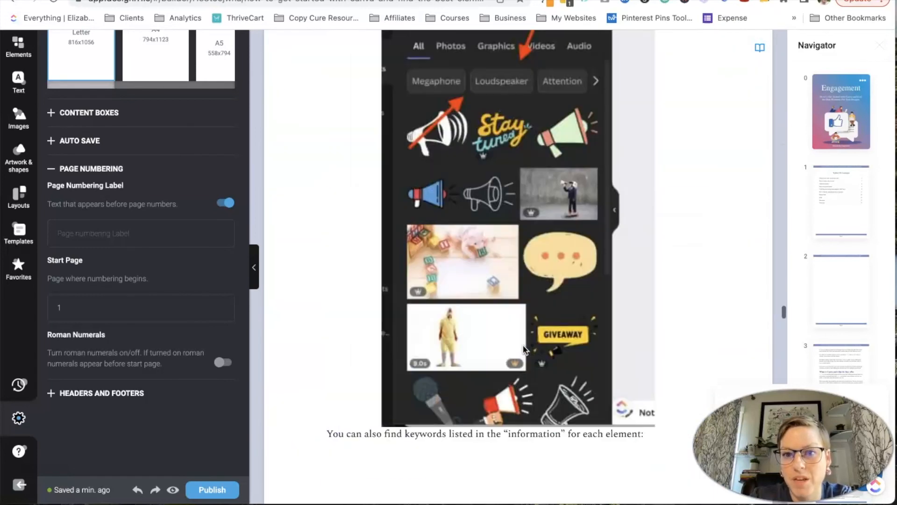
pyautogui.scroll(-20, 523, 344)
pyautogui.click(523, 341)
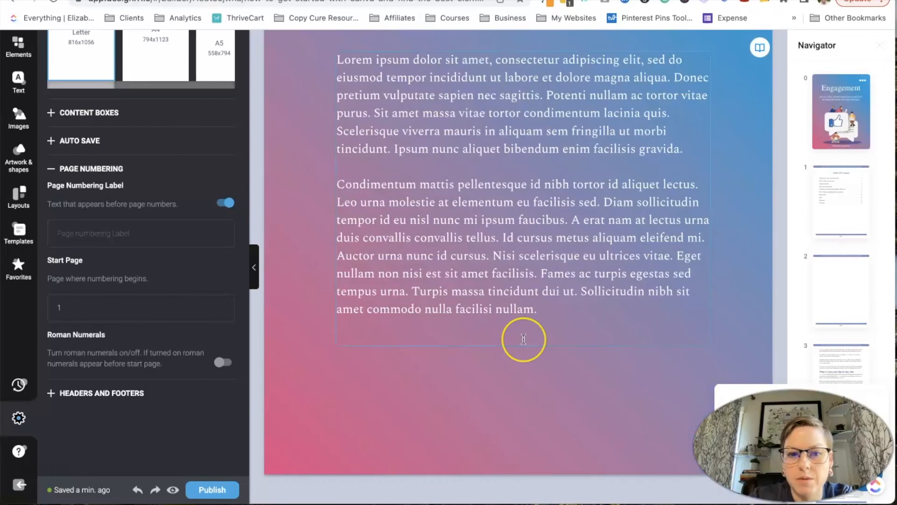
pyautogui.scroll(2, 523, 341)
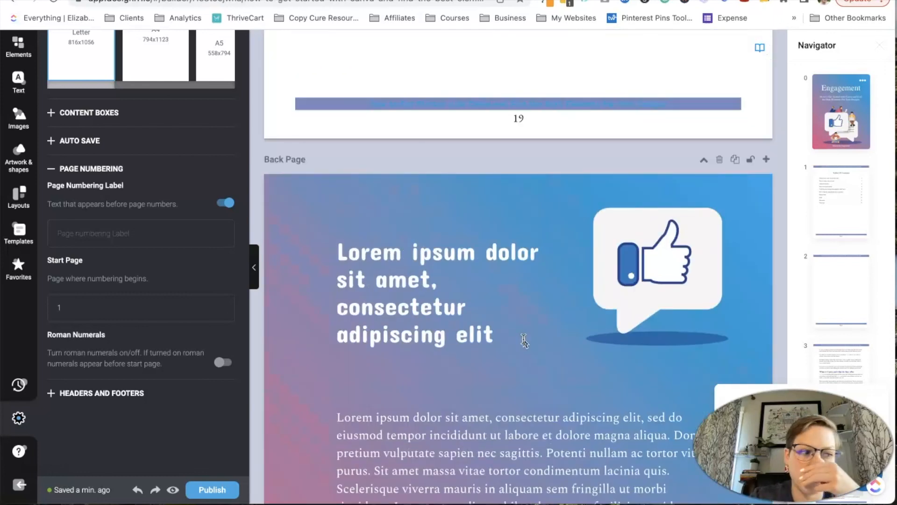
pyautogui.scroll(4, 524, 340)
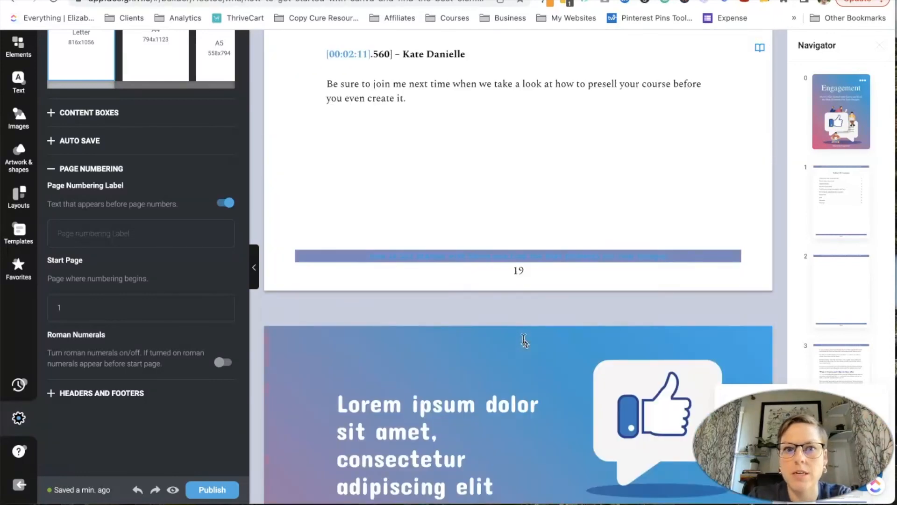
pyautogui.scroll(5, 523, 341)
pyautogui.click(524, 343)
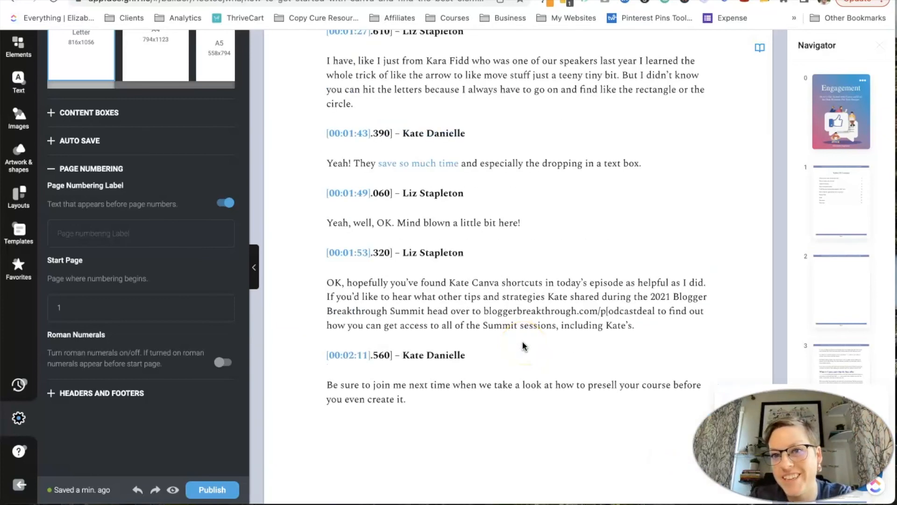
pyautogui.scroll(10, 523, 349)
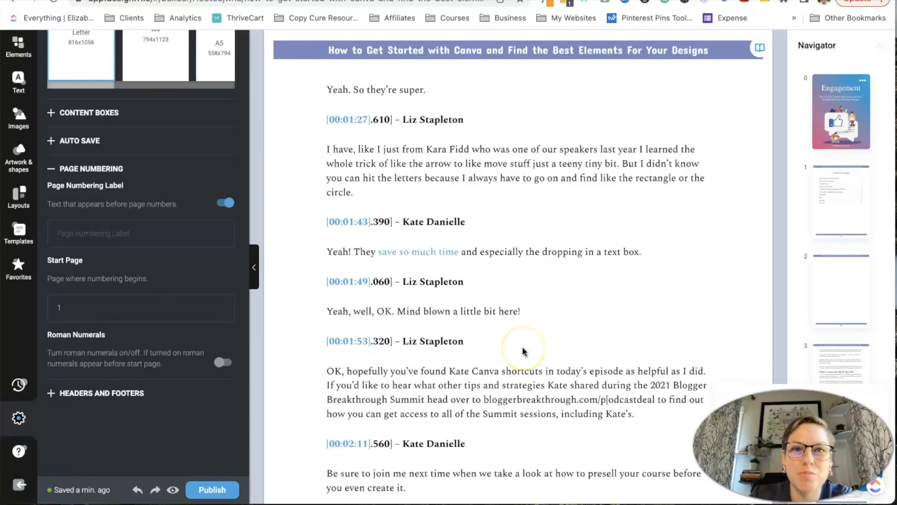
pyautogui.scroll(20, 522, 351)
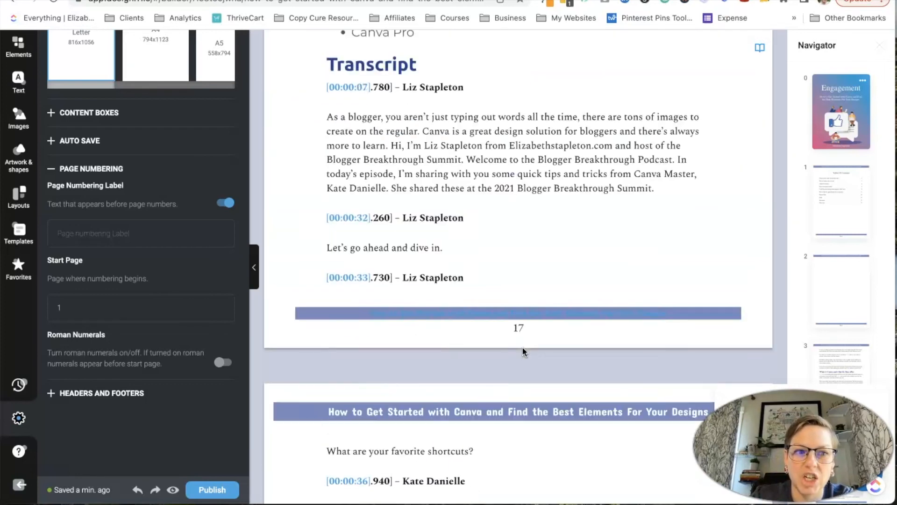
pyautogui.scroll(20, 523, 348)
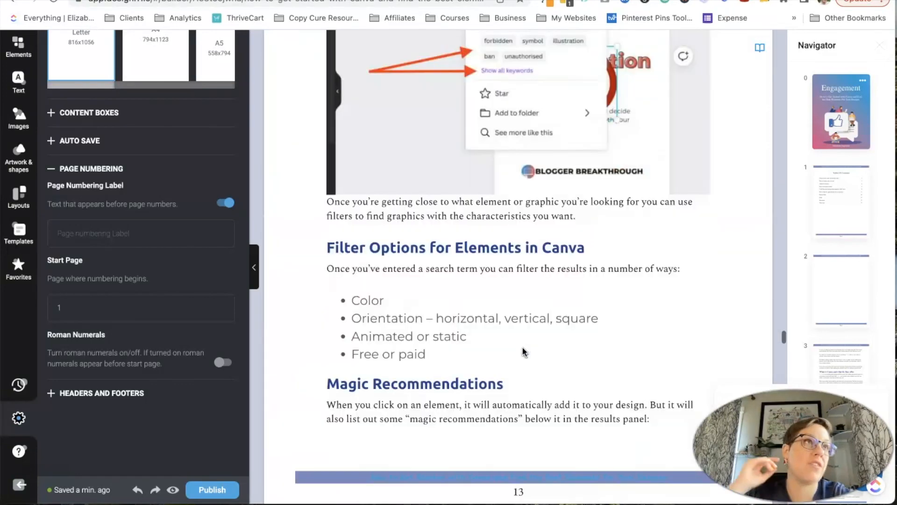
pyautogui.scroll(1, 522, 348)
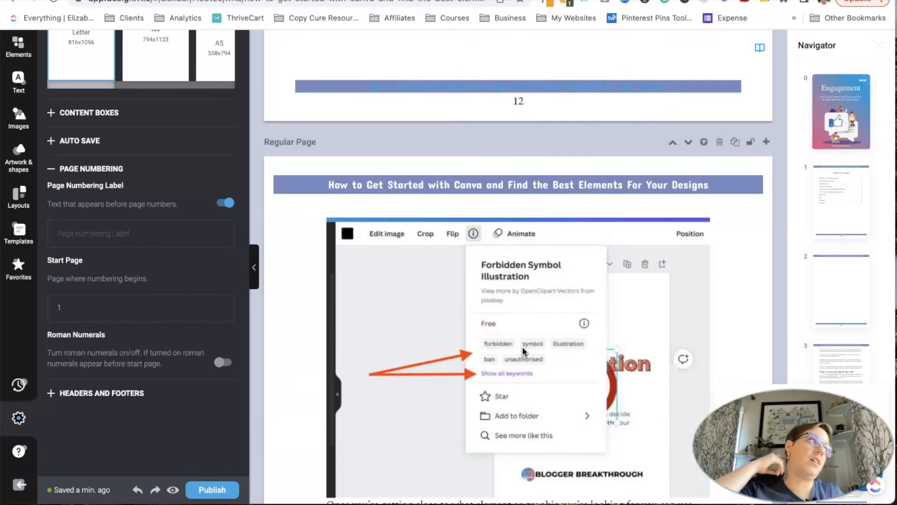